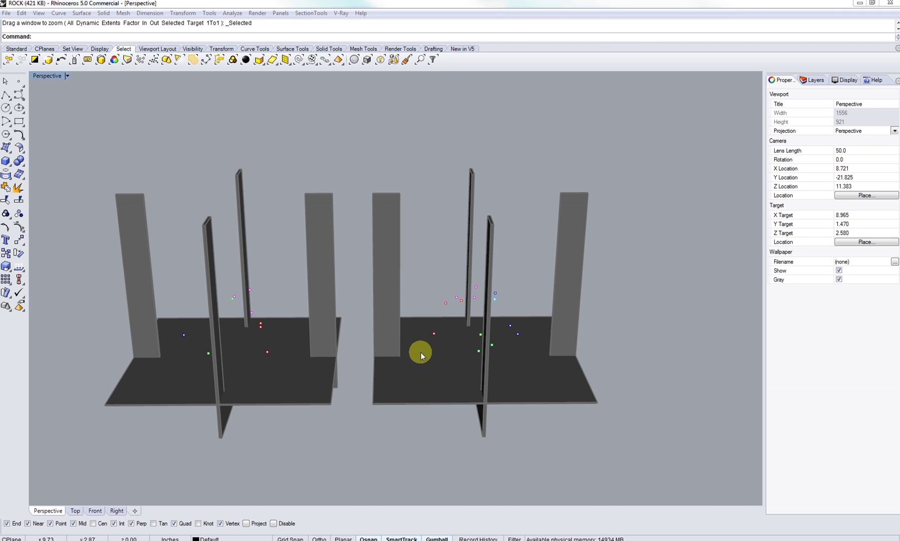
# Examine the coloured reference points between the uprights on both base plates from several angles
pyautogui.moveTo(454, 256); pyautogui.dragTo(462, 289, button='right')
pyautogui.scroll(6, 468, 319)
pyautogui.moveTo(516, 325); pyautogui.dragTo(447, 311, button='right')
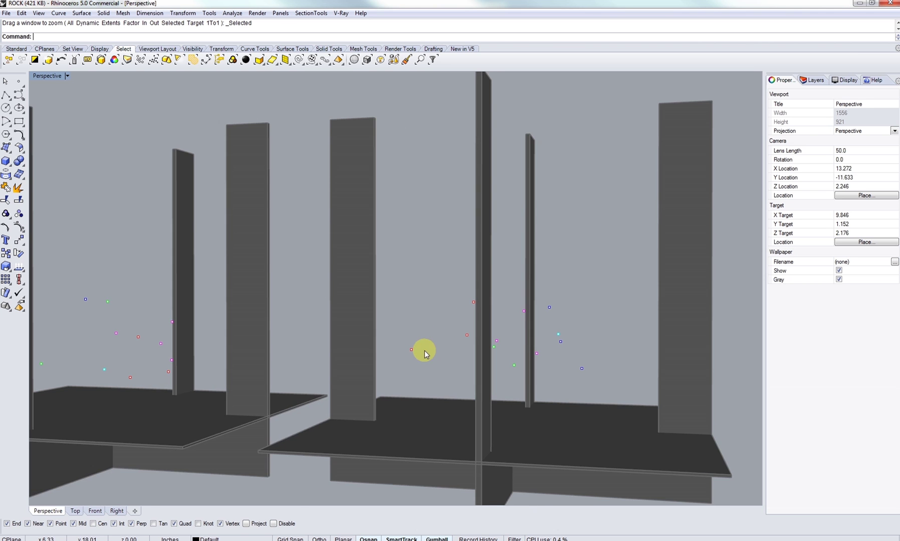
pyautogui.keyDown('shift'); pyautogui.moveTo(425, 351); pyautogui.dragTo(460, 336, button='right'); pyautogui.keyUp('shift')
pyautogui.scroll(-4, 502, 311)
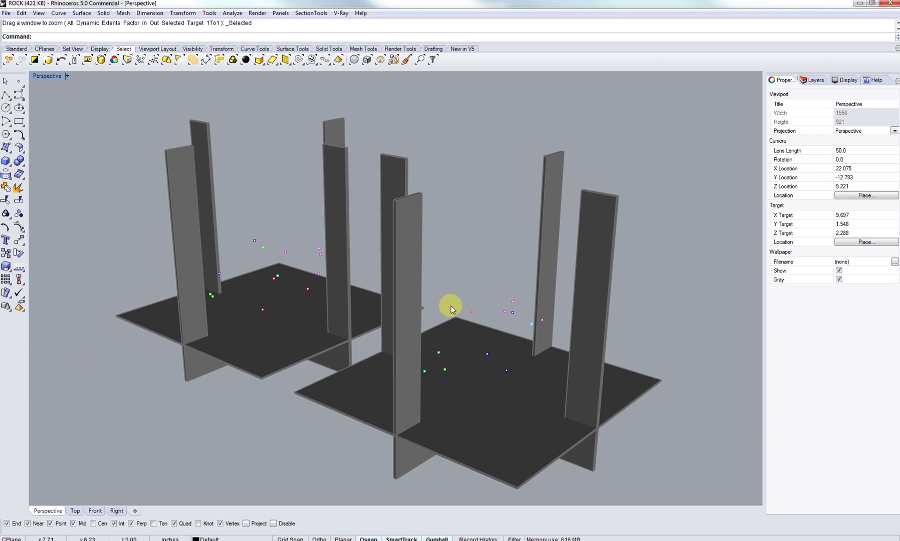
pyautogui.moveTo(378, 325)
pyautogui.mouseDown(button='right')
pyautogui.moveTo(400, 368)
pyautogui.moveTo(430, 346)
pyautogui.moveTo(363, 320)
pyautogui.mouseUp(button='right')
pyautogui.keyDown('shift'); pyautogui.moveTo(427, 388); pyautogui.dragTo(519, 366, button='right'); pyautogui.keyUp('shift')
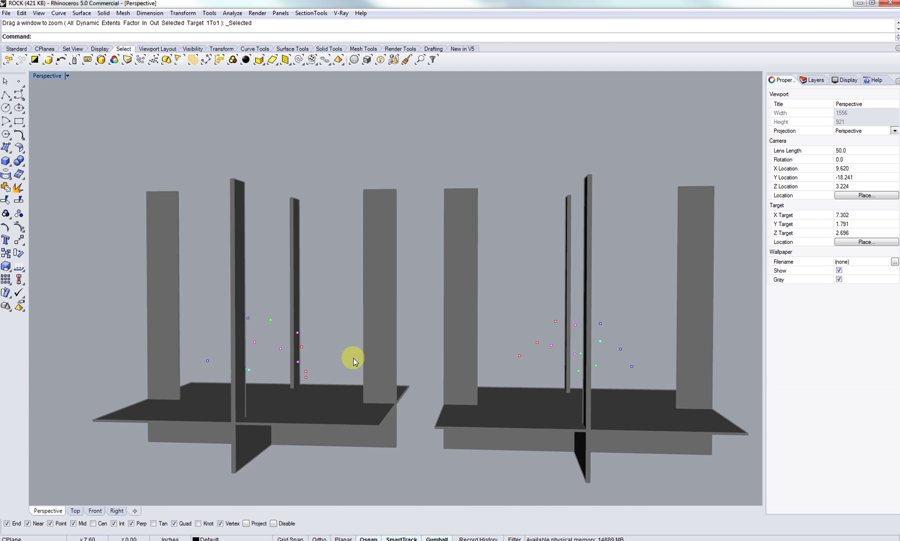
pyautogui.moveTo(353, 361); pyautogui.dragTo(345, 302, button='right')
pyautogui.moveTo(389, 370); pyautogui.dragTo(341, 288, button='right')
pyautogui.moveTo(364, 345); pyautogui.dragTo(441, 325, button='right')
pyautogui.keyDown('shift'); pyautogui.moveTo(82, 244); pyautogui.dragTo(103, 266, button='right'); pyautogui.keyUp('shift')
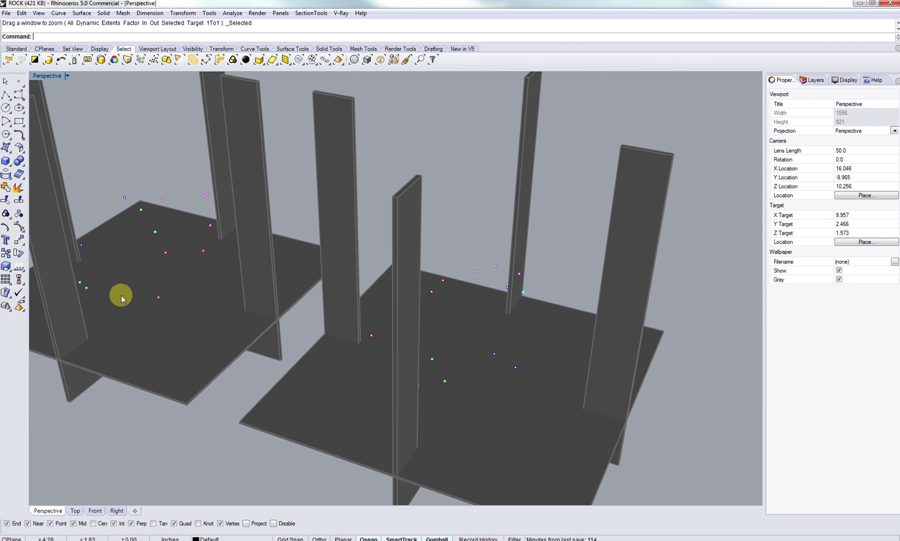
# Create a triangular surface from corner points through the three green points on the right-hand base plate
pyautogui.click(5, 148)
pyautogui.moveTo(450, 380); pyautogui.dragTo(390, 376, button='right')
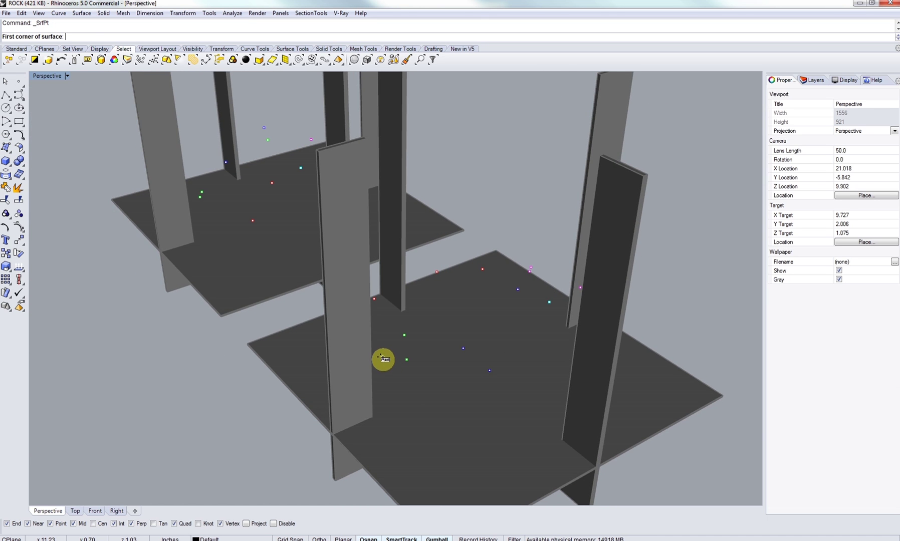
pyautogui.click(382, 357)
pyautogui.press('Return')
pyautogui.scroll(5, 404, 336)
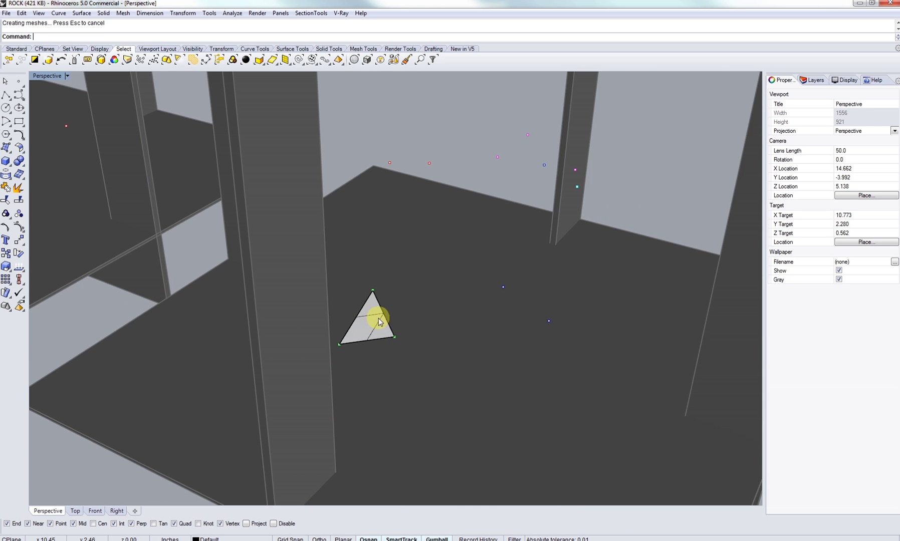
# Select the green triangular surface, zoom to it and clear the selection
pyautogui.scroll(-2, 377, 316)
pyautogui.moveTo(377, 319); pyautogui.dragTo(315, 287, button='right')
pyautogui.click(302, 283)
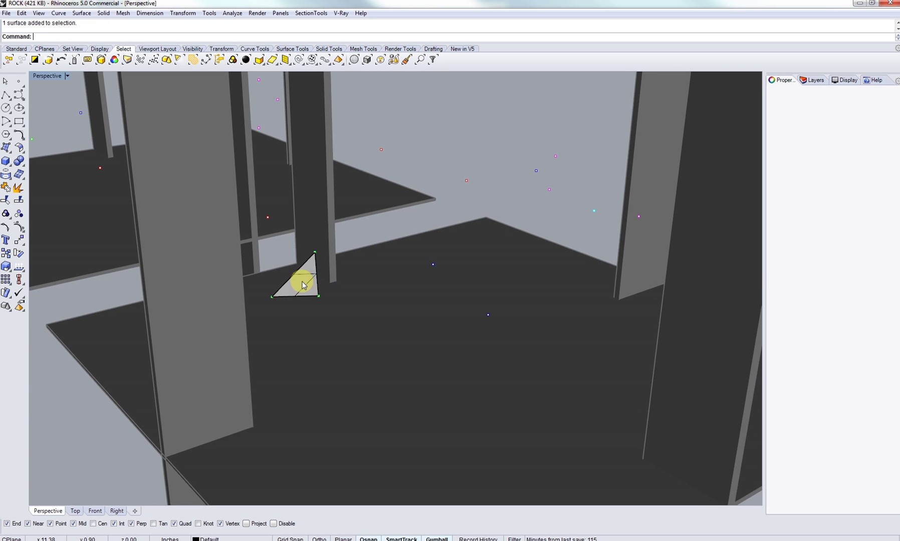
pyautogui.write('S')
pyautogui.press('Return')
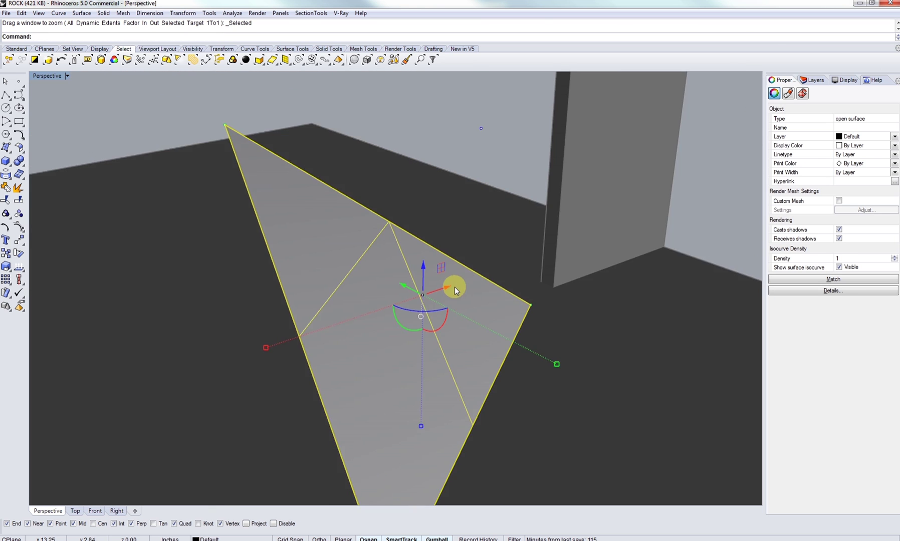
pyautogui.press('Escape')
# Create a triangular corner-point surface through the three blue points on the same base plate
pyautogui.scroll(-4, 388, 292)
pyautogui.keyDown('shift'); pyautogui.moveTo(504, 264); pyautogui.dragTo(364, 291, button='right'); pyautogui.keyUp('shift')
pyautogui.scroll(-8, 429, 271)
pyautogui.click(6, 149)
pyautogui.click(363, 283)
pyautogui.click(358, 331)
pyautogui.click(446, 316)
pyautogui.rightClick(449, 316)
# Create a triangular corner-point surface through the three magenta points
pyautogui.moveTo(449, 316); pyautogui.dragTo(451, 366, button='right')
pyautogui.rightClick(432, 330)
pyautogui.click(533, 390)
pyautogui.click(514, 310)
pyautogui.rightClick(517, 313)
# Add two triangular surfaces meeting at the cyan point, one bridging the blue and magenta triangles and one along the blue triangle's adjoining edge
pyautogui.keyDown('shift'); pyautogui.moveTo(518, 314); pyautogui.dragTo(421, 321, button='right'); pyautogui.keyUp('shift')
pyautogui.rightClick(407, 314)
pyautogui.click(406, 314)
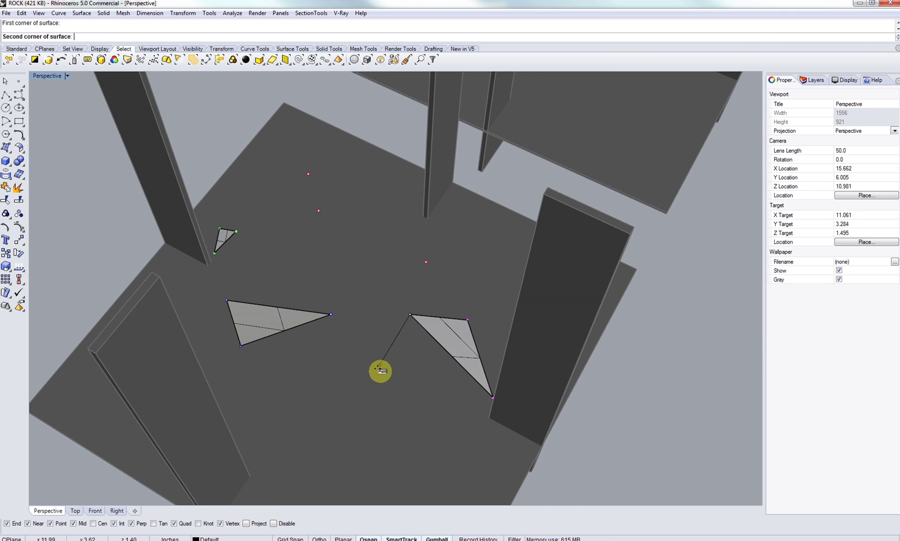
pyautogui.rightClick(331, 314)
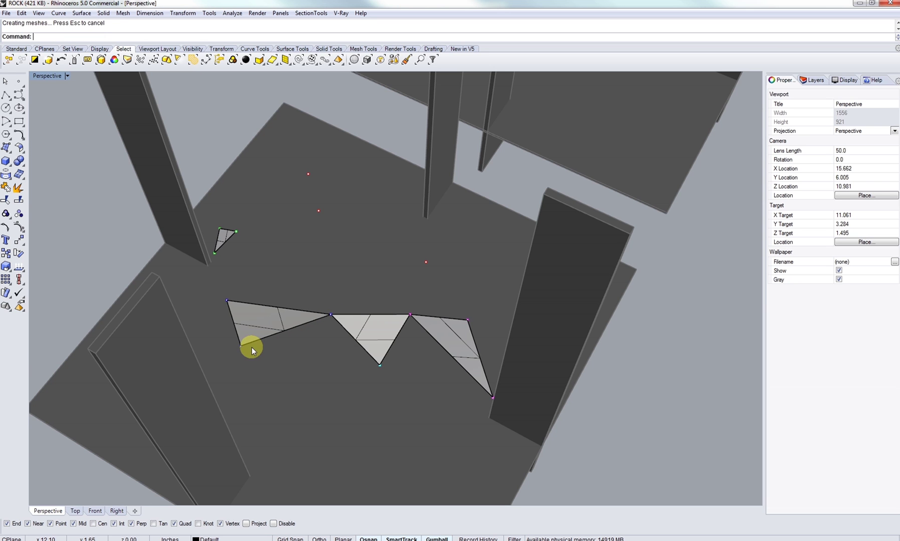
pyautogui.click(240, 345)
pyautogui.click(380, 365)
pyautogui.rightClick(329, 308)
# Create a triangular corner-point surface through the three red points
pyautogui.moveTo(328, 308); pyautogui.dragTo(444, 309, button='right')
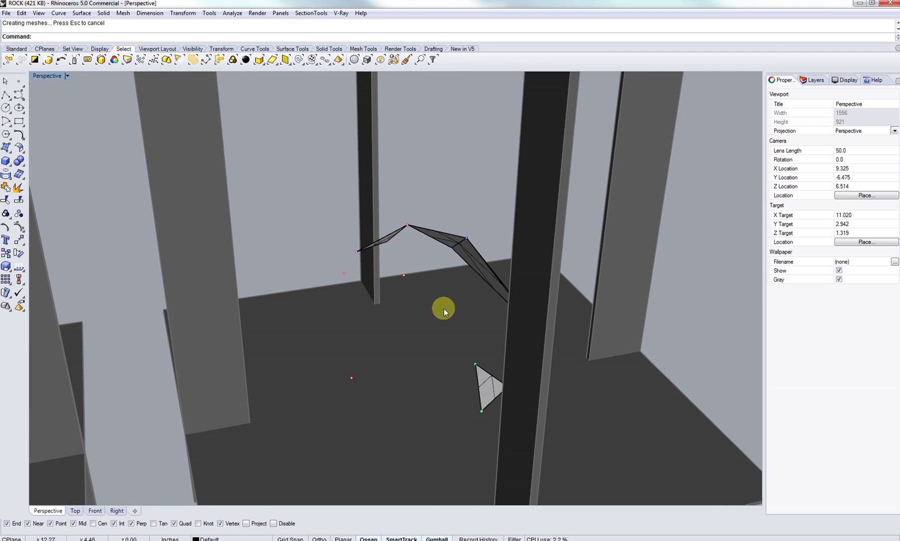
pyautogui.click(345, 273)
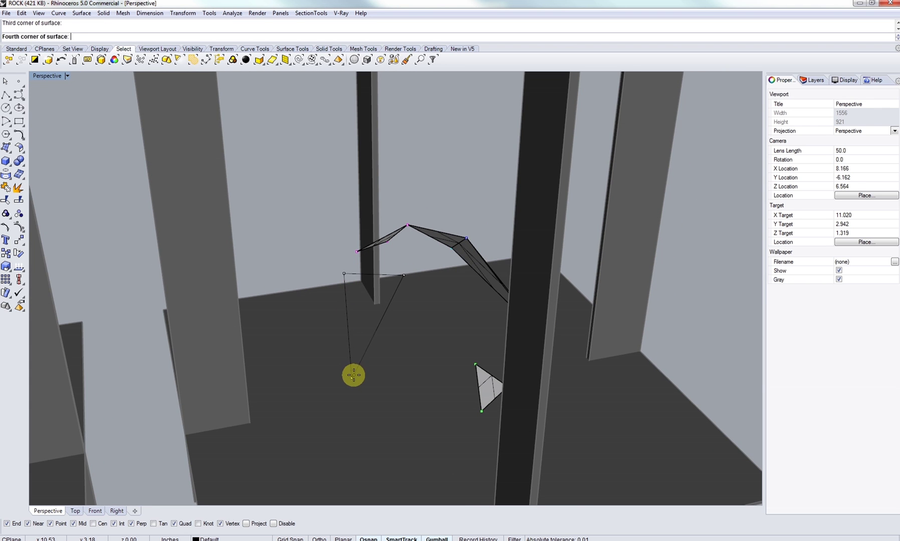
pyautogui.rightClick(353, 375)
# Bridge the red triangle to the green triangle with two adjoining triangular surfaces
pyautogui.moveTo(408, 270); pyautogui.dragTo(414, 289, button='right')
pyautogui.rightClick(413, 290)
pyautogui.click(413, 290)
pyautogui.click(374, 398)
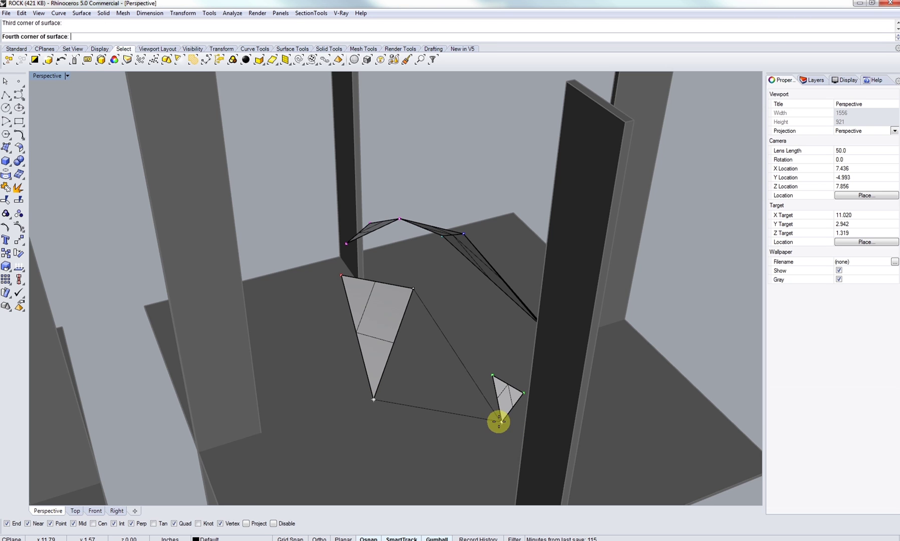
pyautogui.rightClick(502, 383)
pyautogui.click(492, 374)
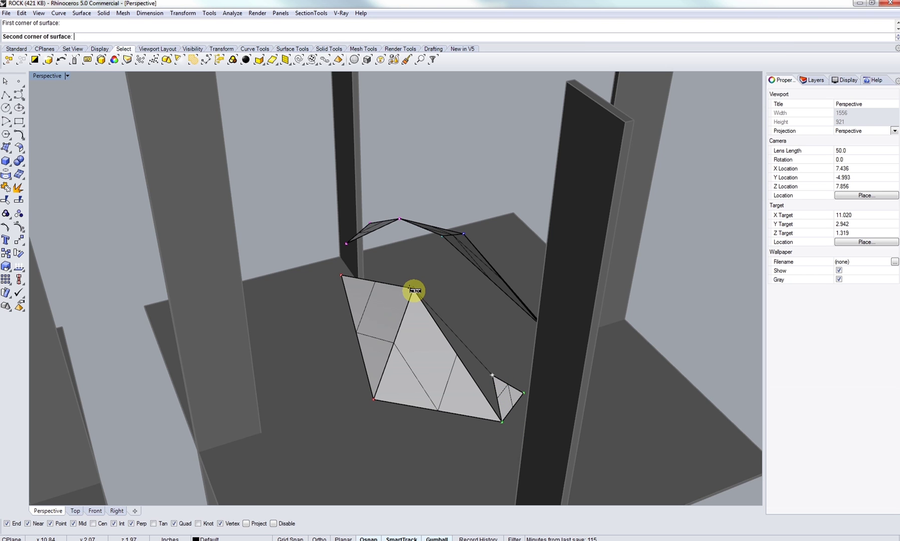
# Create a triangular surface from two corners of the green triangle across to the nearest blue corner
pyautogui.moveTo(500, 422); pyautogui.dragTo(349, 403, button='right')
pyautogui.rightClick(349, 404)
pyautogui.click(341, 406)
pyautogui.click(483, 299)
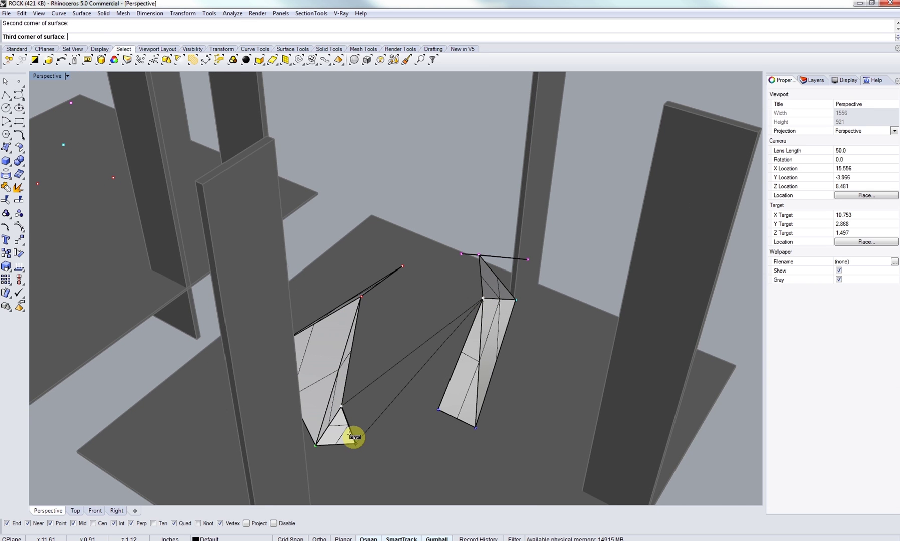
pyautogui.click(354, 438)
# Fill the adjoining gap with a triangular surface between the red, green and blue corners
pyautogui.moveTo(379, 362); pyautogui.dragTo(342, 363, button='right')
pyautogui.rightClick(368, 349)
pyautogui.click(366, 351)
pyautogui.click(354, 461)
pyautogui.click(486, 347)
pyautogui.click(487, 348)
pyautogui.rightClick(489, 350)
# Extend the shell from the blue corner with a triangle to two red corners and a four-corner surface reaching the magenta triangle
pyautogui.click(486, 348)
pyautogui.click(366, 349)
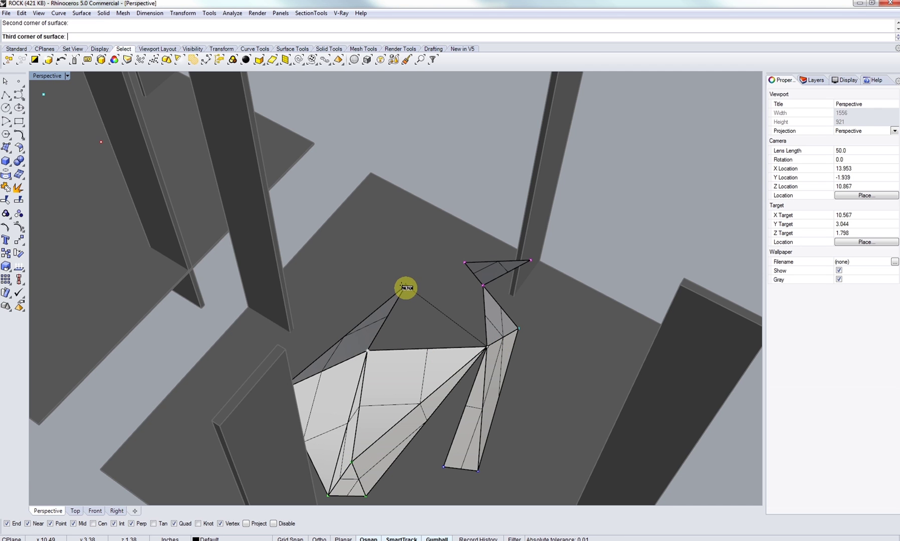
pyautogui.click(406, 288)
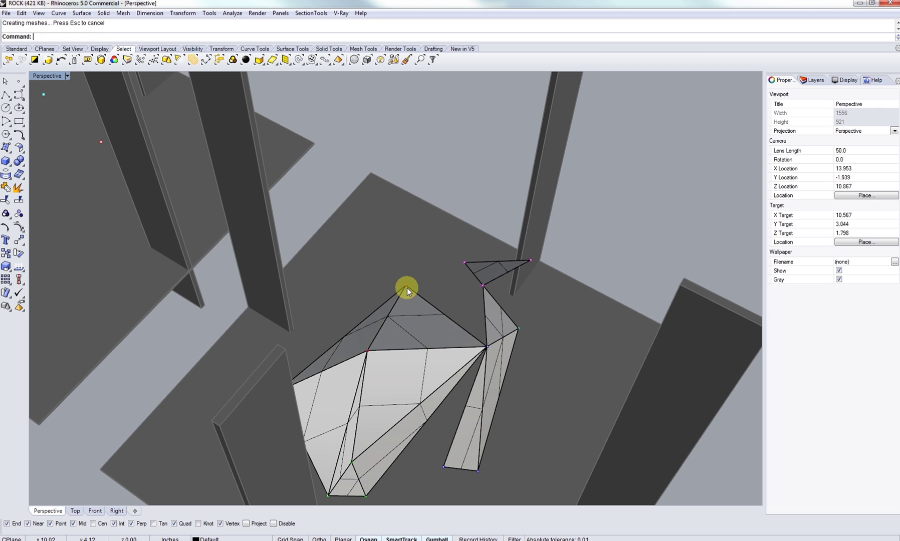
pyautogui.click(485, 347)
pyautogui.click(463, 263)
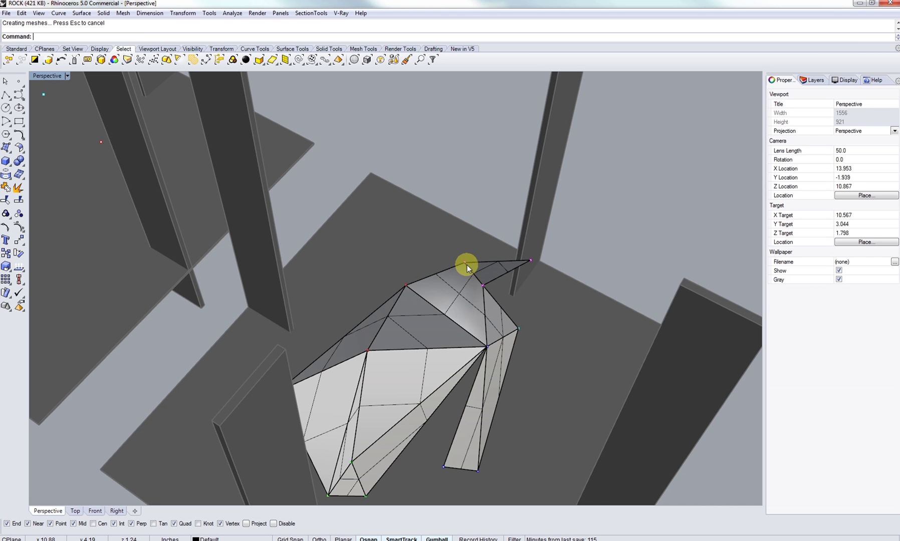
# Create a triangular surface between the cyan corner and the outer edge of the magenta triangle
pyautogui.keyDown('shift'); pyautogui.moveTo(484, 300); pyautogui.dragTo(456, 280, button='right'); pyautogui.keyUp('shift')
pyautogui.rightClick(485, 295)
pyautogui.click(489, 308)
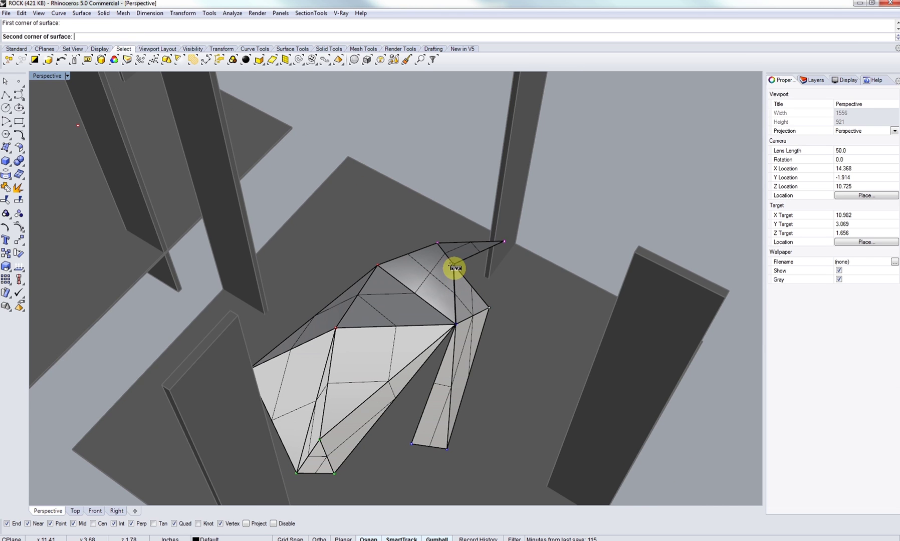
pyautogui.click(454, 265)
pyautogui.click(504, 240)
pyautogui.press('Return')
# Close the gap between the lower green corner and the blue triangle's edge with a triangular surface
pyautogui.moveTo(498, 257); pyautogui.dragTo(432, 384, button='right')
pyautogui.click(429, 375)
pyautogui.click(347, 399)
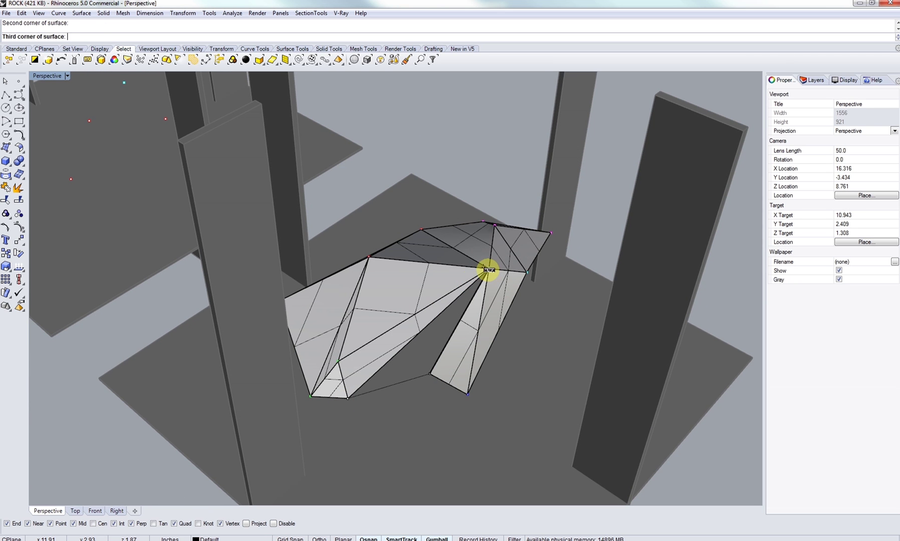
pyautogui.click(488, 271)
pyautogui.press('Return')
# Try to build a triangular surface from the magenta points on the other base plate, and undo it
pyautogui.moveTo(464, 326); pyautogui.dragTo(440, 352, button='right')
pyautogui.moveTo(663, 349); pyautogui.dragTo(380, 357, button='right')
pyautogui.moveTo(423, 401); pyautogui.dragTo(357, 355, button='right')
pyautogui.rightClick(314, 342)
pyautogui.click(304, 314)
pyautogui.click(297, 399)
pyautogui.click(310, 360)
pyautogui.rightClick(316, 361)
pyautogui.hotkey('ctrl', 'z')
# Create a triangular corner-point surface through three magenta points on the other base plate
pyautogui.press('Return')
pyautogui.click(310, 360)
pyautogui.click(297, 399)
pyautogui.press('Return')
# Add an adjoining triangular surface from two corners of the magenta triangle to the fourth magenta point
pyautogui.click(301, 377)
pyautogui.moveTo(333, 378); pyautogui.dragTo(348, 414, button='right')
pyautogui.click(324, 334)
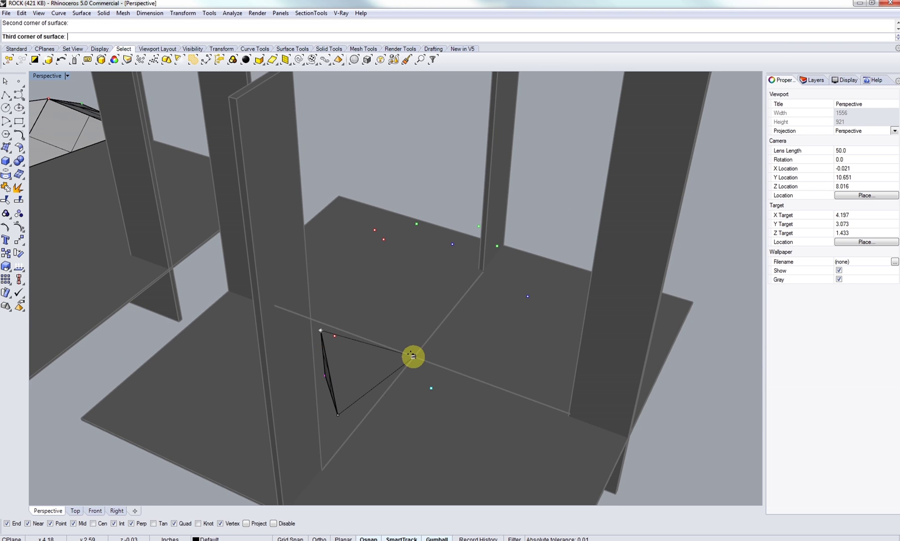
pyautogui.click(401, 358)
pyautogui.press('Return')
# Continue the shell with triangular surfacing that connects the magenta corners to the cyan point
pyautogui.moveTo(401, 357)
pyautogui.mouseDown(button='right')
pyautogui.moveTo(446, 318)
pyautogui.moveTo(408, 377)
pyautogui.moveTo(384, 353)
pyautogui.mouseUp(button='right')
pyautogui.rightClick(408, 376)
pyautogui.click(400, 377)
pyautogui.click(352, 306)
pyautogui.click(447, 332)
pyautogui.rightClick(449, 337)
pyautogui.moveTo(449, 340)
pyautogui.keyDown('shift'); pyautogui.mouseDown(button='right')
pyautogui.moveTo(428, 344)
pyautogui.moveTo(452, 318)
pyautogui.moveTo(452, 357)
pyautogui.mouseUp(button='right'); pyautogui.keyUp('shift')
pyautogui.rightClick(428, 343)
pyautogui.click(427, 338)
pyautogui.click(354, 394)
pyautogui.click(437, 369)
pyautogui.press('Return')
# Add two adjoining triangular surfaces that extend the shell from the magenta and cyan corners to the two blue points
pyautogui.click(441, 335)
pyautogui.click(452, 376)
pyautogui.click(513, 297)
pyautogui.rightClick(446, 311)
pyautogui.moveTo(446, 309); pyautogui.dragTo(446, 360, button='right')
pyautogui.click(427, 385)
pyautogui.click(459, 276)
pyautogui.rightClick(468, 249)
# Create a triangular corner-point surface through the three green points on this base plate
pyautogui.moveTo(468, 249); pyautogui.dragTo(502, 371, button='right')
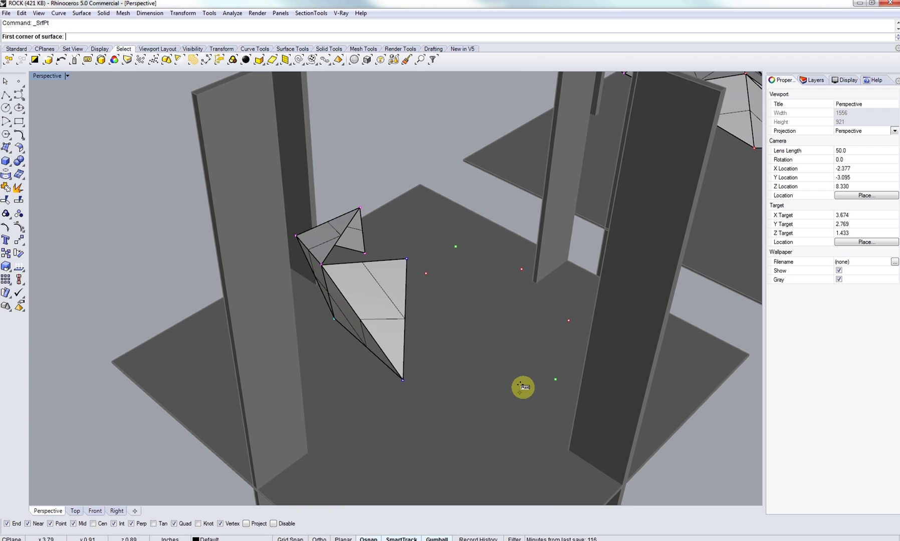
pyautogui.click(521, 391)
pyautogui.click(455, 246)
pyautogui.click(554, 380)
pyautogui.rightClick(553, 379)
# Try to build a triangular surface from the green triangle's upper corner to the two blue points, and undo it
pyautogui.click(455, 247)
pyautogui.click(407, 259)
pyautogui.click(404, 379)
pyautogui.hotkey('ctrl', 'z')
# Bridge the green triangle to the blue edge with two triangular surfaces that share a lower green corner
pyautogui.rightClick(464, 386)
pyautogui.click(520, 393)
pyautogui.click(457, 247)
pyautogui.click(406, 260)
pyautogui.rightClick(407, 263)
pyautogui.rightClick(408, 261)
pyautogui.click(407, 259)
pyautogui.click(520, 393)
pyautogui.click(404, 380)
pyautogui.rightClick(403, 380)
# Create a triangular surface from the green triangle's open edge to the nearest red point
pyautogui.moveTo(510, 368); pyautogui.dragTo(397, 392, button='right')
pyautogui.keyDown('shift'); pyautogui.moveTo(397, 392); pyautogui.dragTo(452, 348, button='right'); pyautogui.keyUp('shift')
pyautogui.rightClick(412, 394)
pyautogui.click(408, 397)
pyautogui.click(498, 246)
pyautogui.click(533, 419)
pyautogui.rightClick(533, 419)
# Add an adjoining triangular surface between the upper green corner and two red points
pyautogui.moveTo(533, 419); pyautogui.dragTo(514, 377, button='right')
pyautogui.rightClick(515, 377)
pyautogui.click(492, 394)
pyautogui.click(493, 240)
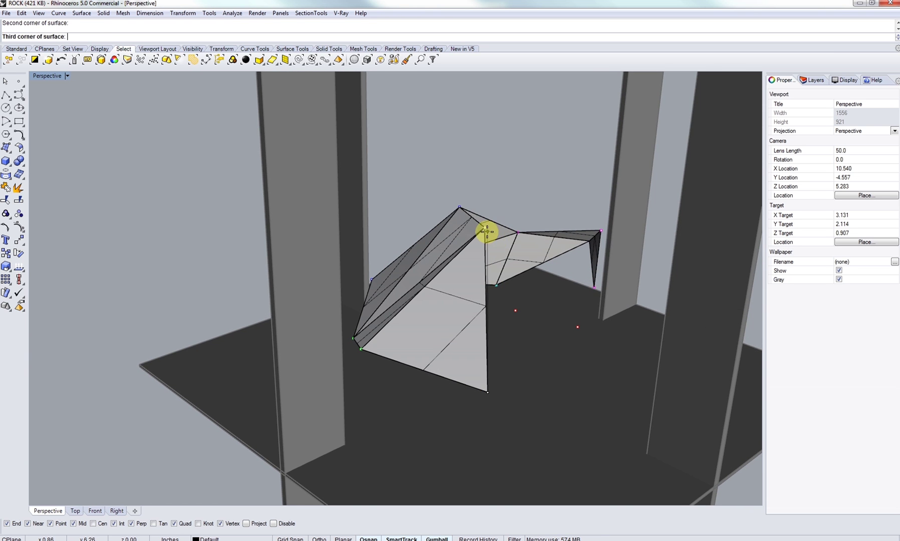
pyautogui.moveTo(507, 266); pyautogui.dragTo(518, 372, button='right')
pyautogui.rightClick(508, 373)
# Create a triangular corner-point surface through the three red points on this base plate
pyautogui.rightClick(506, 374)
pyautogui.click(504, 376)
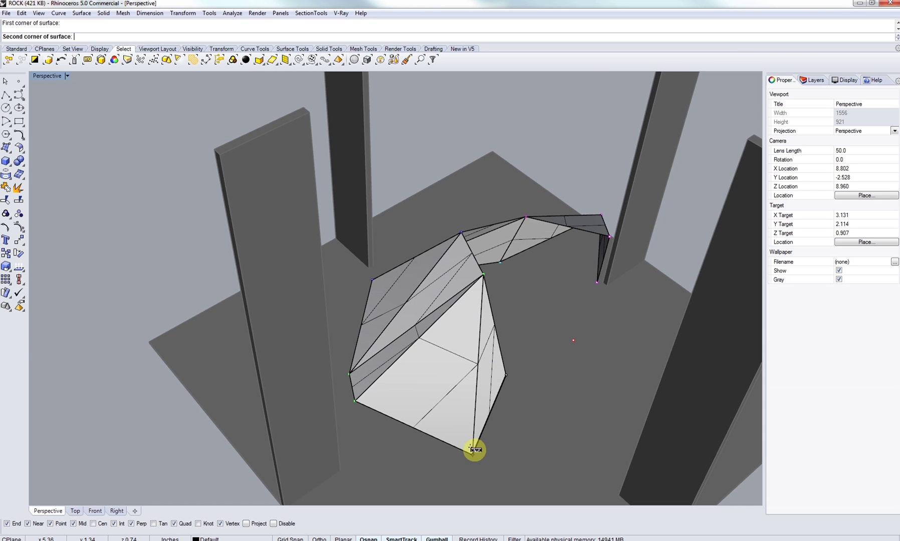
pyautogui.rightClick(569, 336)
pyautogui.moveTo(568, 336); pyautogui.dragTo(423, 392, button='right')
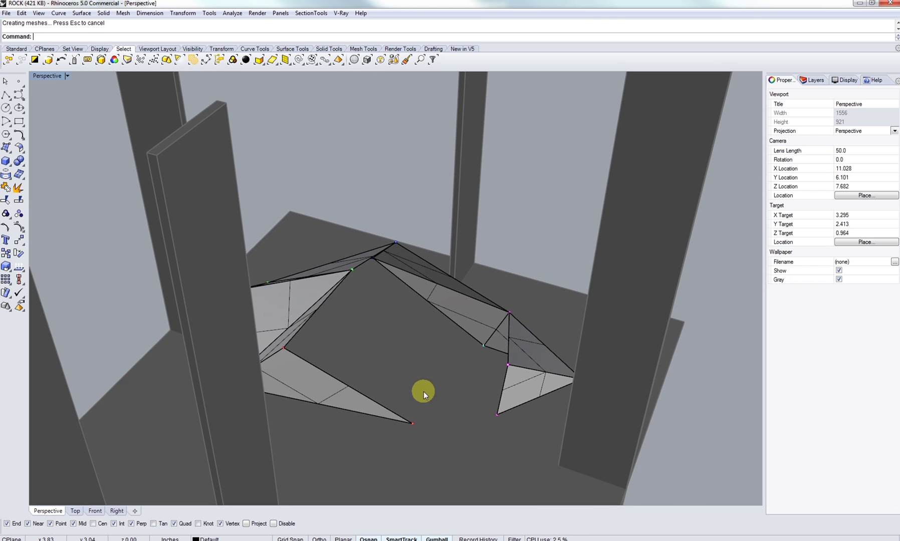
# Create a triangular corner-point surface between the two inner magenta points and the nearby blue point
pyautogui.rightClick(507, 364)
pyautogui.rightClick(508, 364)
pyautogui.click(508, 364)
pyautogui.click(510, 312)
pyautogui.moveTo(510, 313); pyautogui.dragTo(388, 366, button='right')
pyautogui.click(387, 269)
# Add an adjoining triangular surface between the blue point, the inner green point and the lower magenta point
pyautogui.rightClick(387, 265)
pyautogui.click(386, 266)
pyautogui.click(334, 293)
pyautogui.click(461, 424)
pyautogui.moveTo(463, 424); pyautogui.dragTo(459, 425, button='right')
# Fill the remaining opening with two triangular surfaces connecting the inner green, inner magenta and two red points
pyautogui.rightClick(460, 424)
pyautogui.rightClick(460, 424)
pyautogui.click(458, 426)
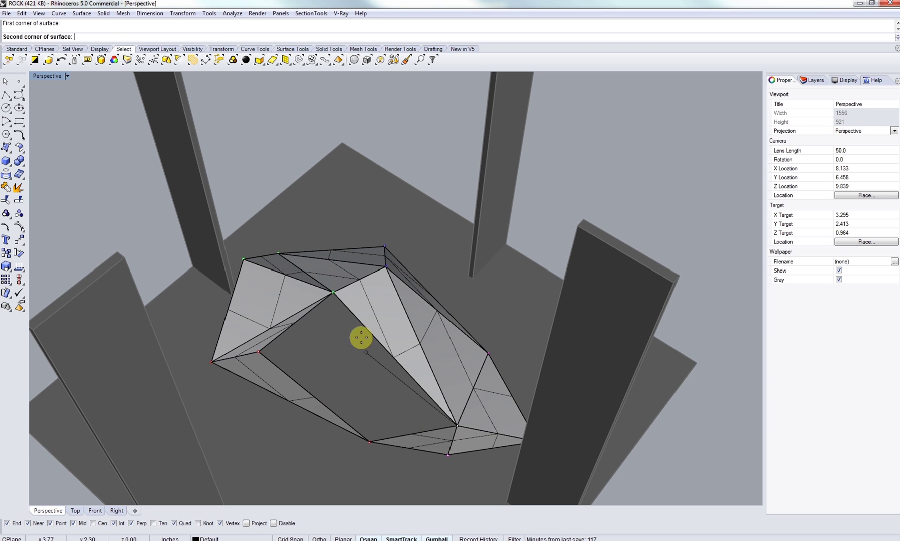
pyautogui.click(260, 352)
pyautogui.rightClick(262, 353)
pyautogui.click(259, 351)
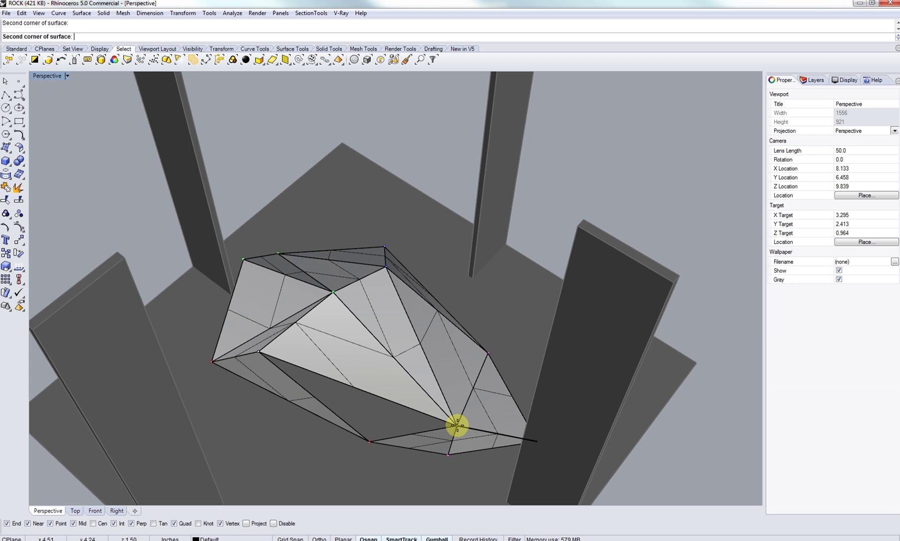
pyautogui.click(458, 426)
pyautogui.rightClick(372, 436)
# Examine the faceted shells on both base plates side by side from above and from the front
pyautogui.scroll(-4, 395, 404)
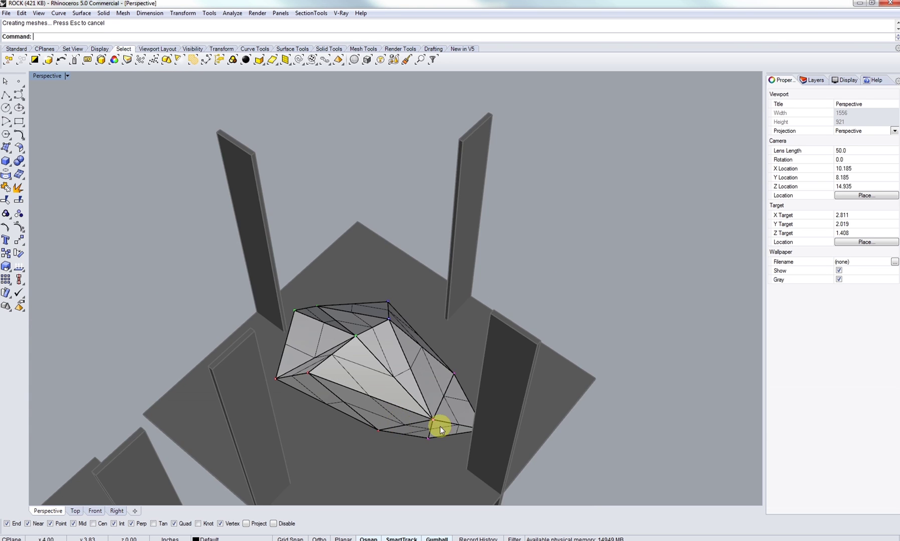
pyautogui.moveTo(433, 411); pyautogui.dragTo(414, 385, button='right')
pyautogui.scroll(-5, 458, 370)
pyautogui.keyDown('shift'); pyautogui.moveTo(429, 347); pyautogui.dragTo(495, 412, button='right'); pyautogui.keyUp('shift')
pyautogui.moveTo(429, 368); pyautogui.dragTo(444, 251, button='right')
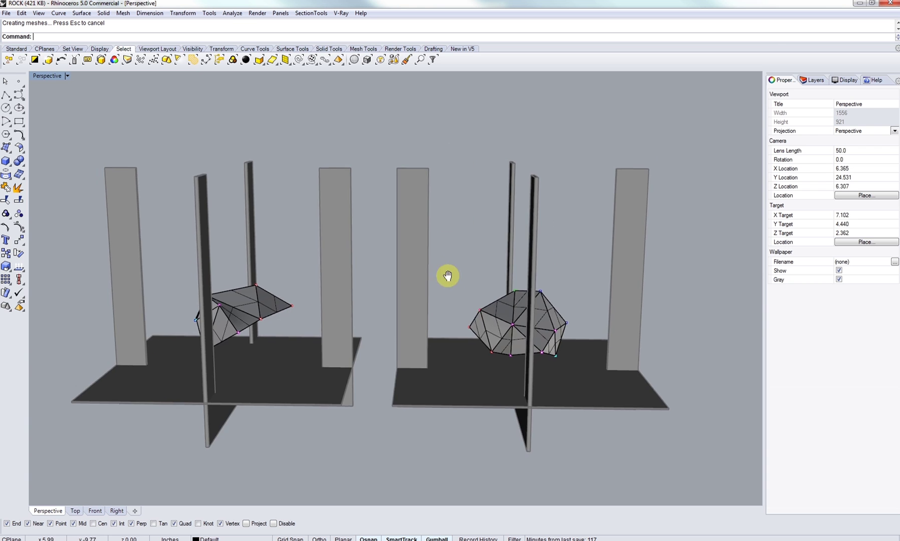
pyautogui.moveTo(444, 269); pyautogui.dragTo(487, 265, button='right')
pyautogui.moveTo(485, 306); pyautogui.dragTo(466, 244, button='right')
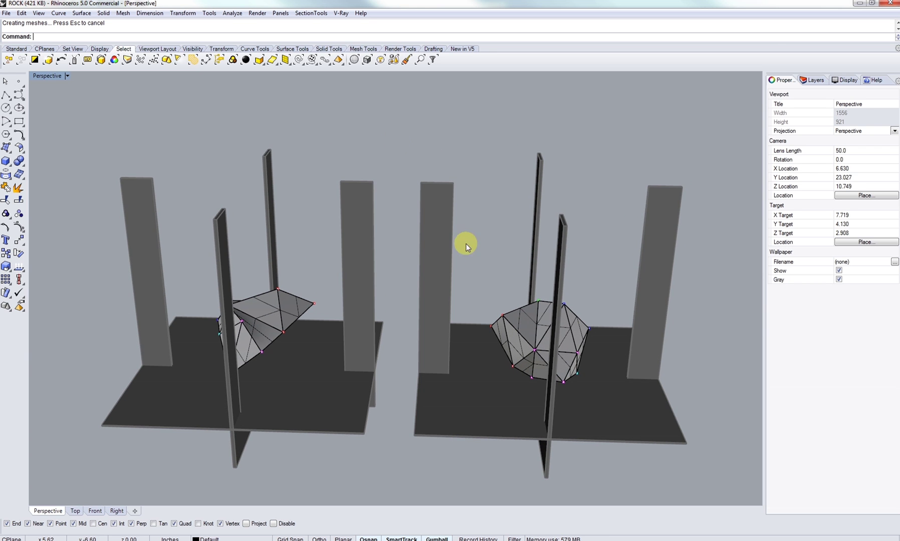
# Select all reference points and compare the coloured corners along the open edges of both shells
pyautogui.click(140, 61)
pyautogui.moveTo(326, 226); pyautogui.dragTo(491, 309, button='right')
pyautogui.scroll(5, 491, 308)
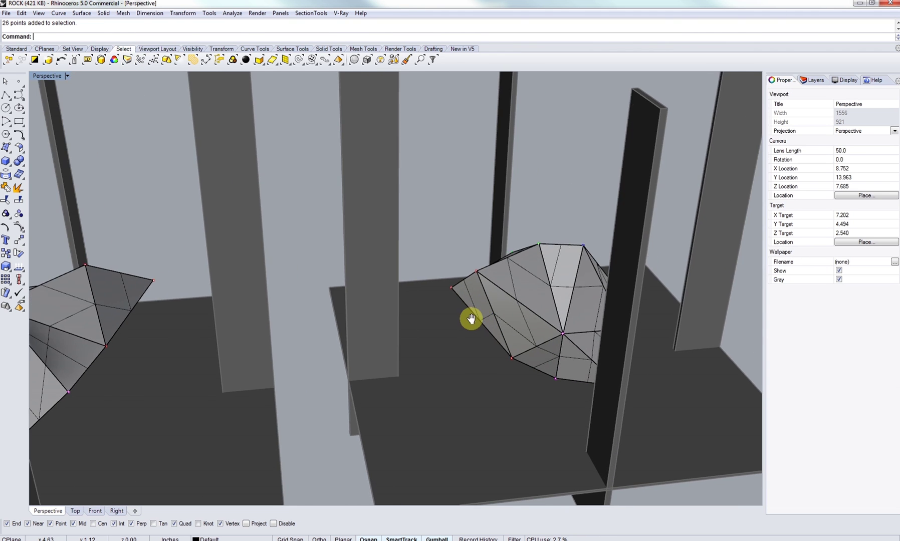
pyautogui.scroll(-6, 476, 319)
pyautogui.scroll(4, 472, 319)
pyautogui.scroll(-1, 457, 302)
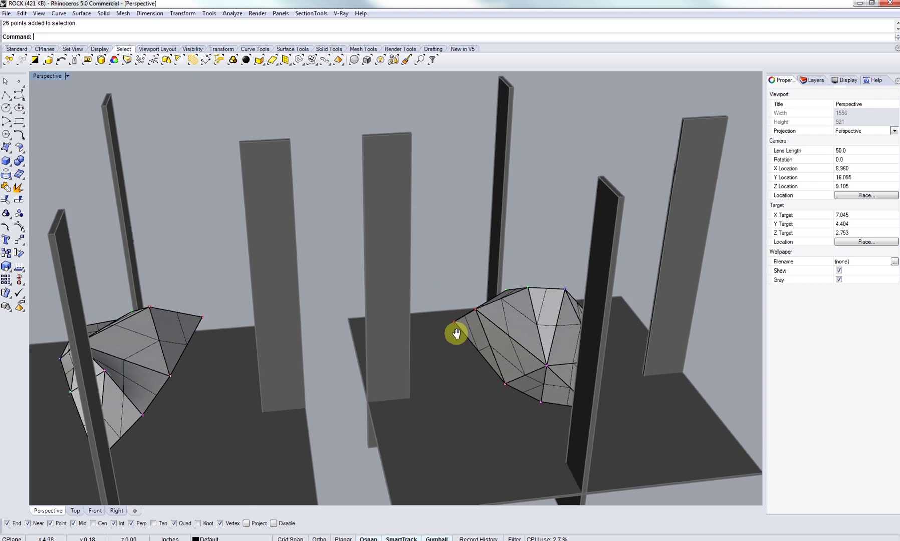
pyautogui.scroll(2, 456, 333)
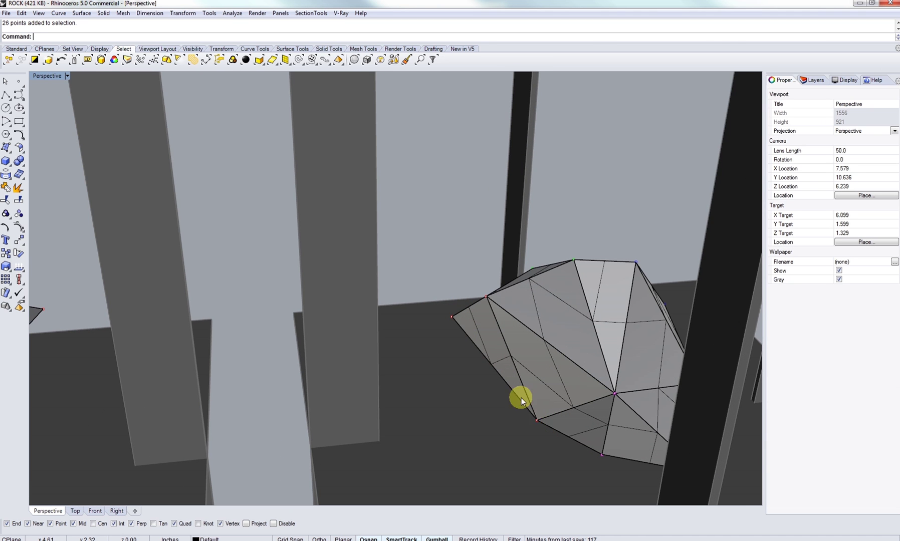
pyautogui.scroll(-4, 520, 396)
pyautogui.keyDown('shift'); pyautogui.moveTo(447, 401); pyautogui.dragTo(622, 426, button='right'); pyautogui.keyUp('shift')
pyautogui.moveTo(621, 401); pyautogui.dragTo(368, 328, button='right')
pyautogui.moveTo(499, 374); pyautogui.dragTo(584, 365, button='right')
pyautogui.keyDown('shift'); pyautogui.moveTo(599, 319); pyautogui.dragTo(526, 310, button='right'); pyautogui.keyUp('shift')
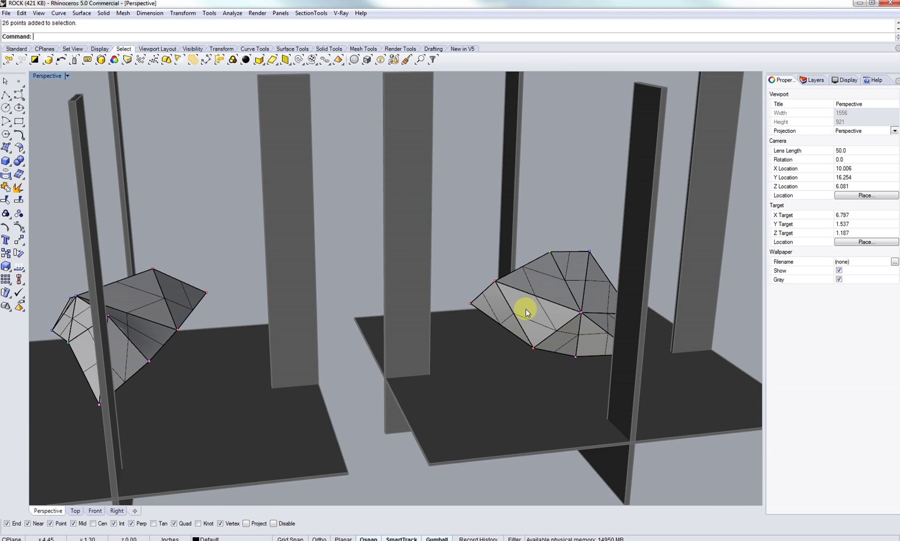
pyautogui.scroll(-5, 499, 300)
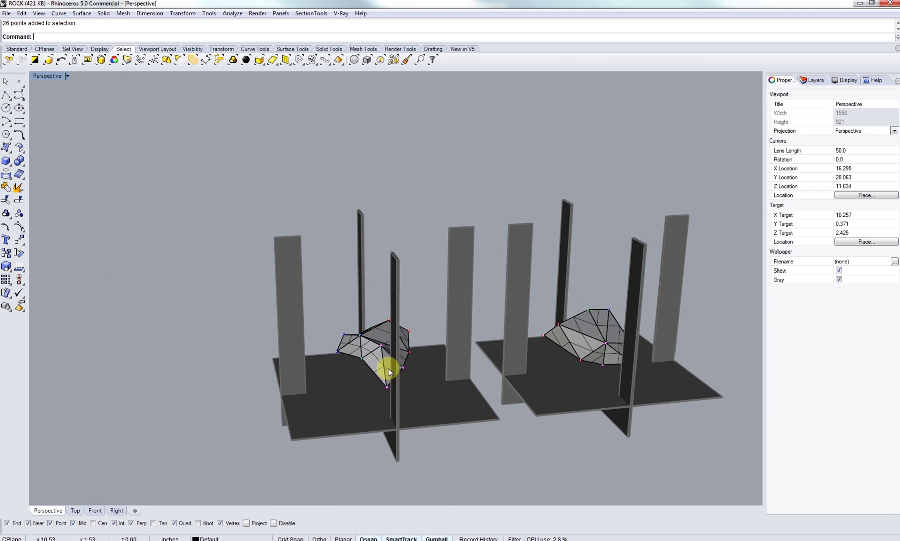
pyautogui.moveTo(508, 343); pyautogui.dragTo(457, 407, button='right')
pyautogui.scroll(4, 478, 358)
pyautogui.scroll(3, 235, 358)
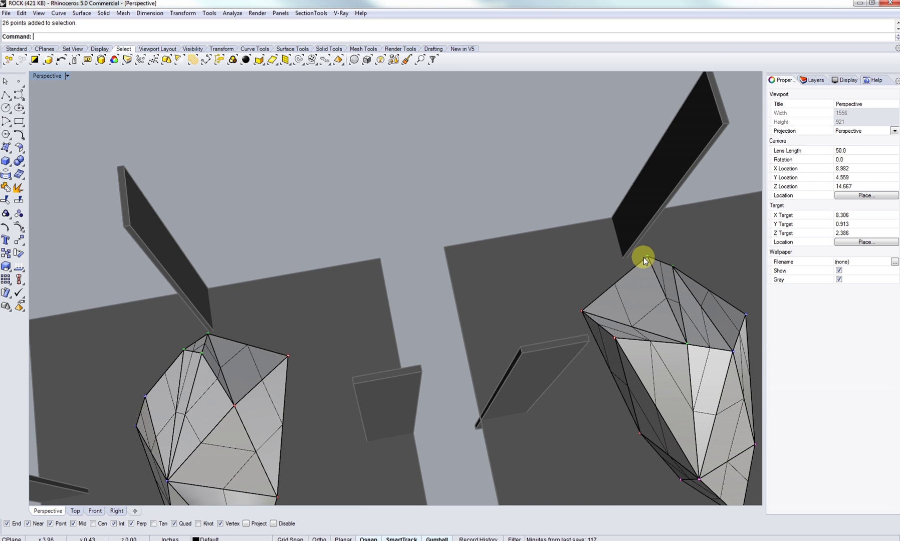
pyautogui.moveTo(644, 257); pyautogui.dragTo(613, 359, button='right')
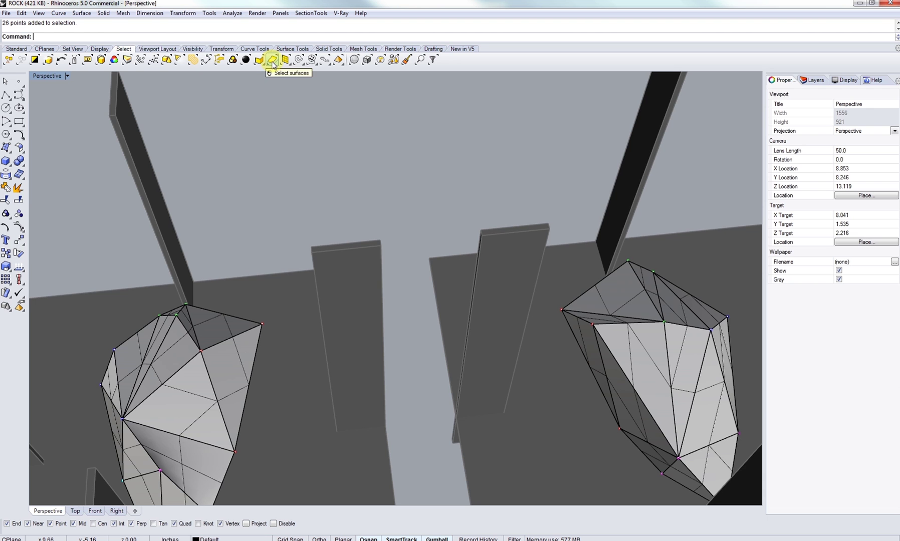
pyautogui.keyDown('shift'); pyautogui.moveTo(481, 287); pyautogui.dragTo(406, 213, button='right'); pyautogui.keyUp('shift')
pyautogui.moveTo(414, 114); pyautogui.dragTo(247, 312)
pyautogui.keyDown('shift'); pyautogui.moveTo(337, 173); pyautogui.dragTo(331, 272, button='right'); pyautogui.keyUp('shift')
pyautogui.moveTo(426, 225); pyautogui.dragTo(217, 337)
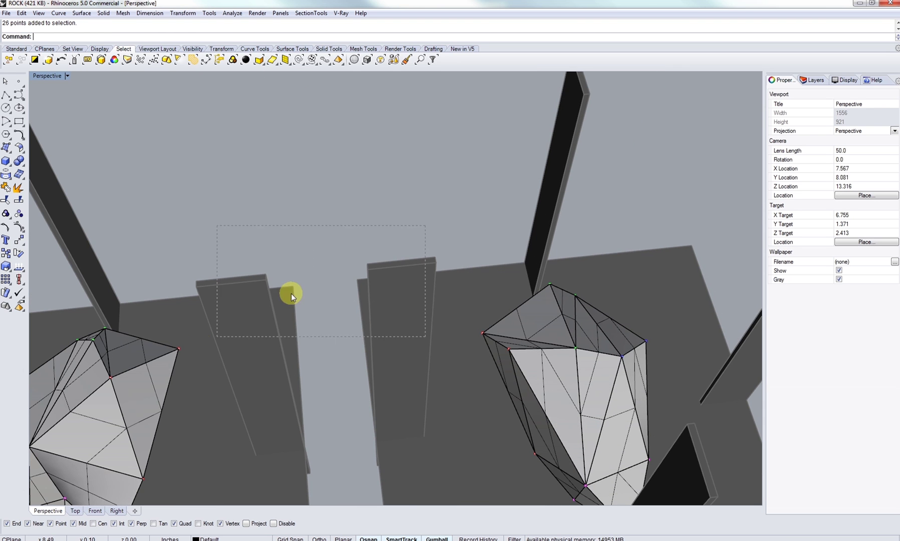
pyautogui.click(272, 61)
pyautogui.moveTo(334, 238); pyautogui.dragTo(390, 350, button='right')
pyautogui.keyDown('ctrl'); pyautogui.moveTo(416, 181); pyautogui.dragTo(168, 416); pyautogui.keyUp('ctrl')
pyautogui.moveTo(270, 376); pyautogui.dragTo(342, 382, button='right')
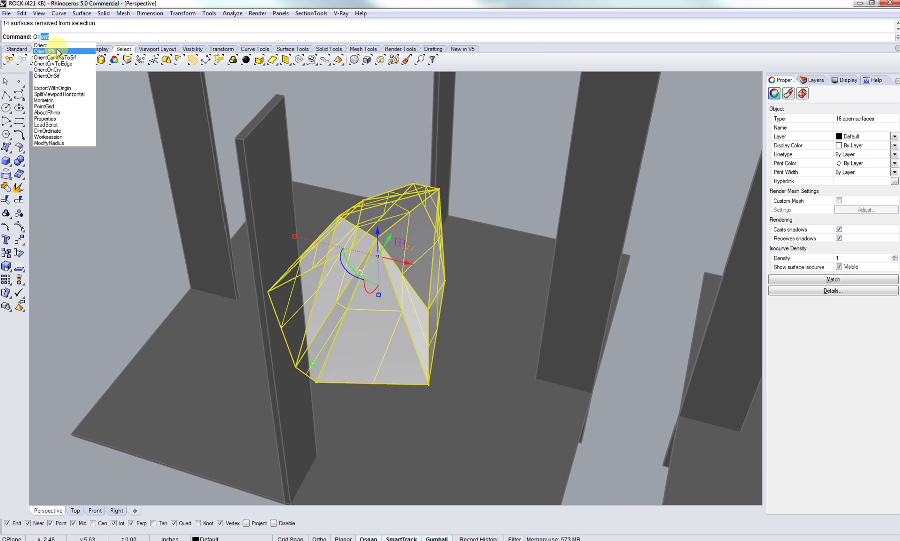
pyautogui.click(57, 51)
pyautogui.scroll(3, 442, 329)
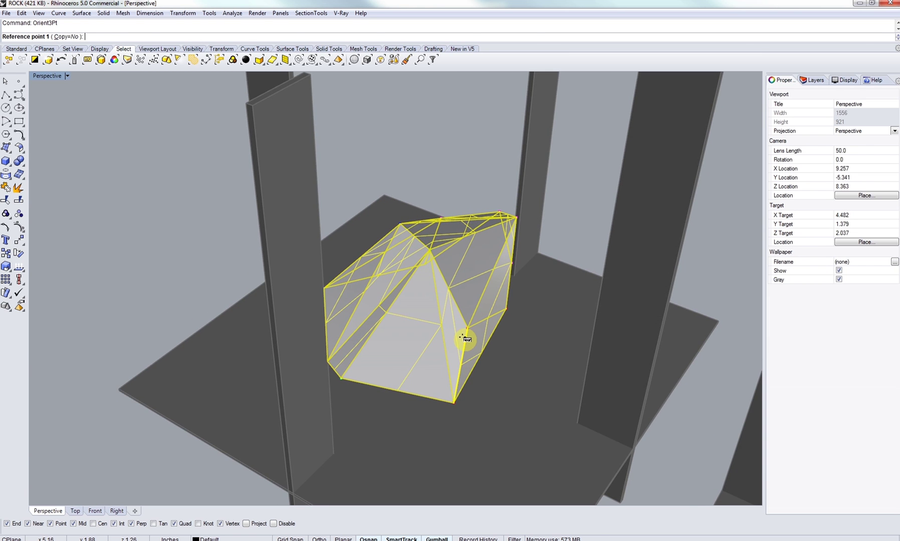
pyautogui.moveTo(462, 336); pyautogui.dragTo(534, 384, button='right')
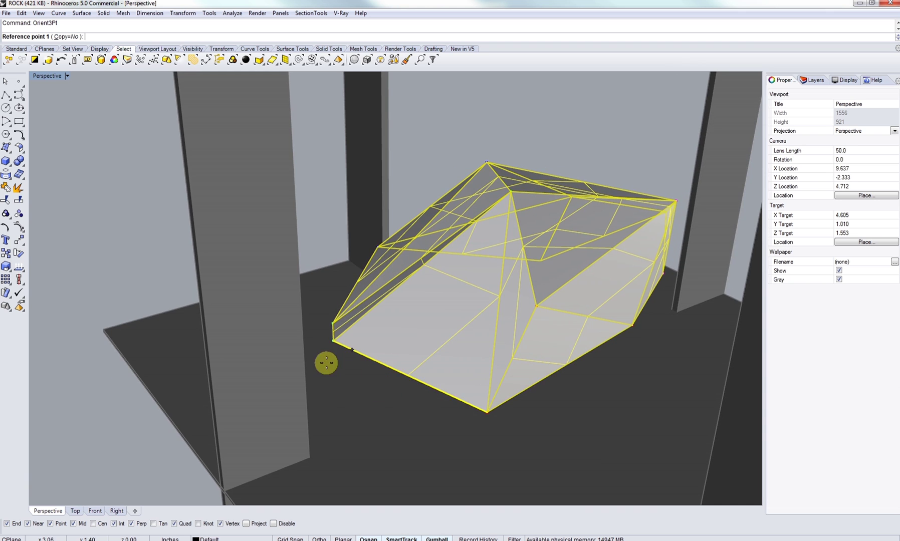
pyautogui.moveTo(326, 362); pyautogui.dragTo(378, 400, button='right')
pyautogui.press('Escape')
pyautogui.press('Escape')
# Select all surfaces, join each shell into a polysurface and check both by selecting them
pyautogui.moveTo(329, 319); pyautogui.dragTo(323, 292, button='right')
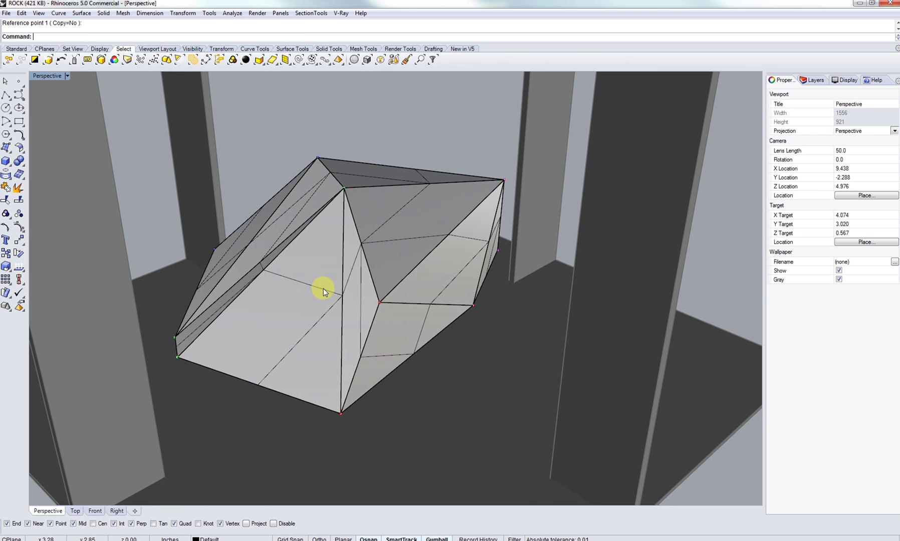
pyautogui.click(271, 60)
pyautogui.scroll(-8, 373, 207)
pyautogui.moveTo(373, 207); pyautogui.dragTo(413, 281, button='right')
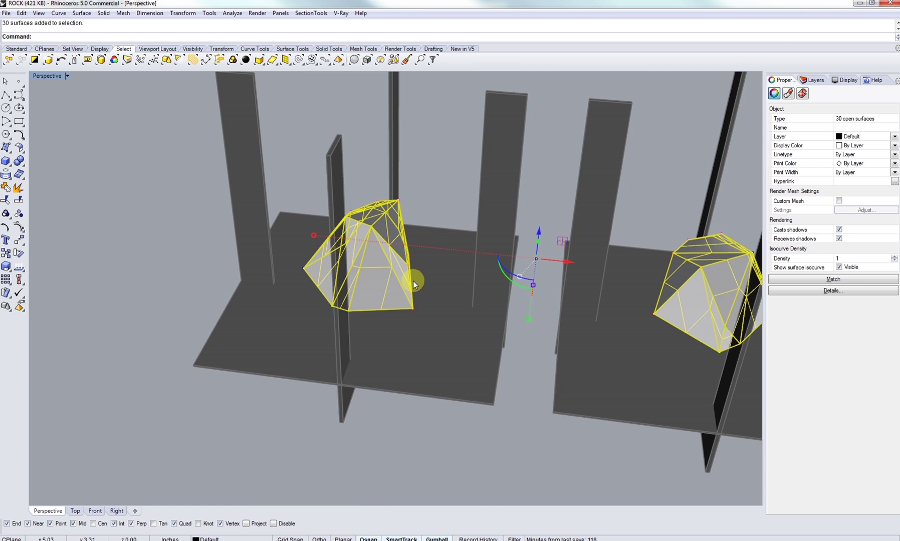
pyautogui.hotkey('ctrl', 'j')
pyautogui.keyDown('shift'); pyautogui.moveTo(454, 309); pyautogui.dragTo(454, 403, button='right'); pyautogui.keyUp('shift')
pyautogui.press('Escape')
pyautogui.click(363, 370)
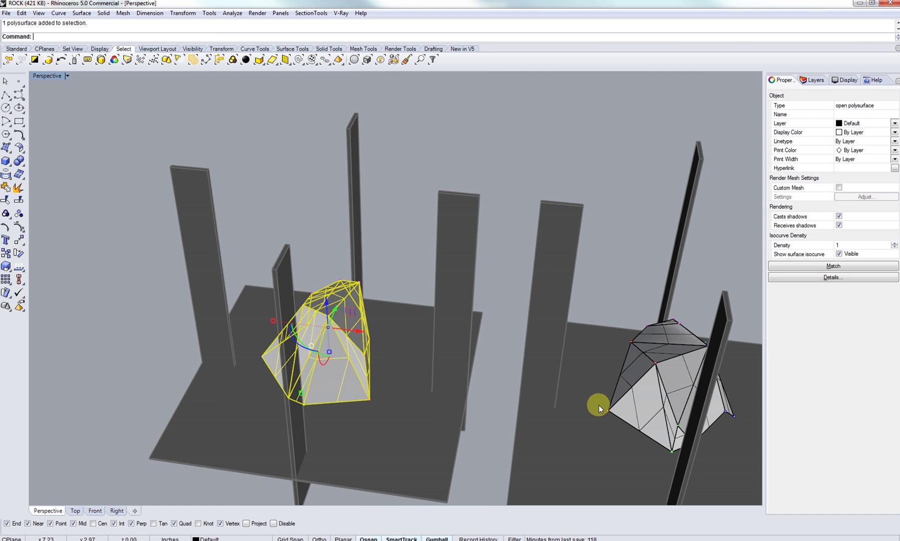
pyautogui.click(672, 403)
# Start Orient3Pt on the left base plate's shell and pick two red corners and one green corner as reference points
pyautogui.keyDown('shift'); pyautogui.moveTo(511, 389); pyautogui.dragTo(429, 368, button='right'); pyautogui.keyUp('shift')
pyautogui.click(385, 410)
pyautogui.scroll(4, 426, 393)
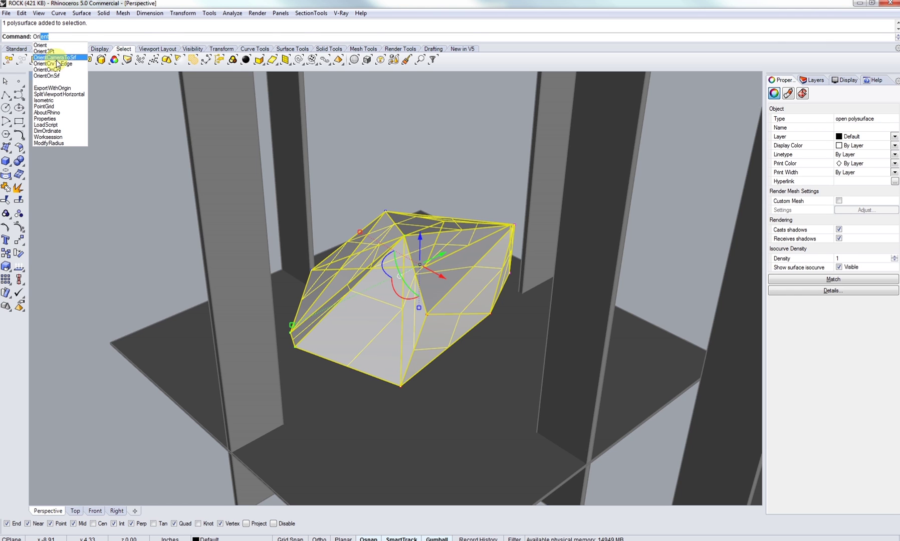
pyautogui.click(50, 51)
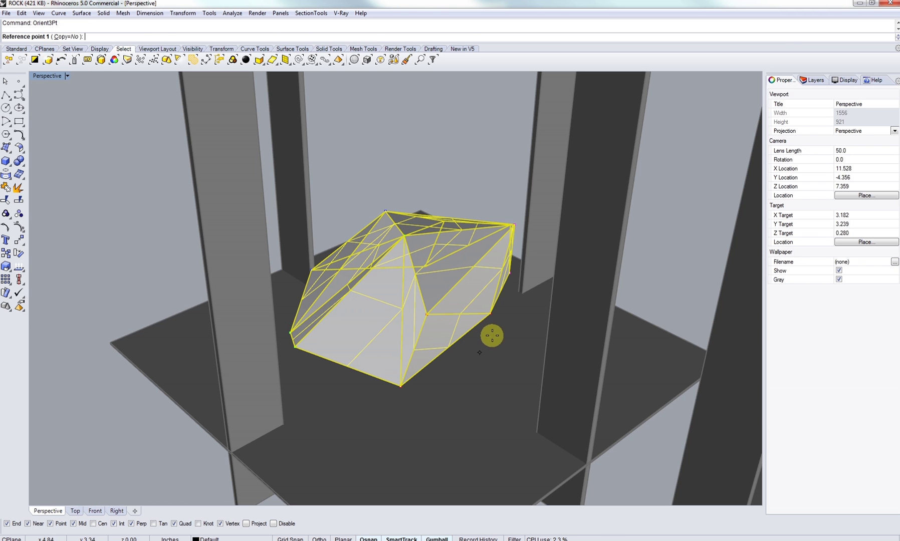
pyautogui.scroll(5, 492, 336)
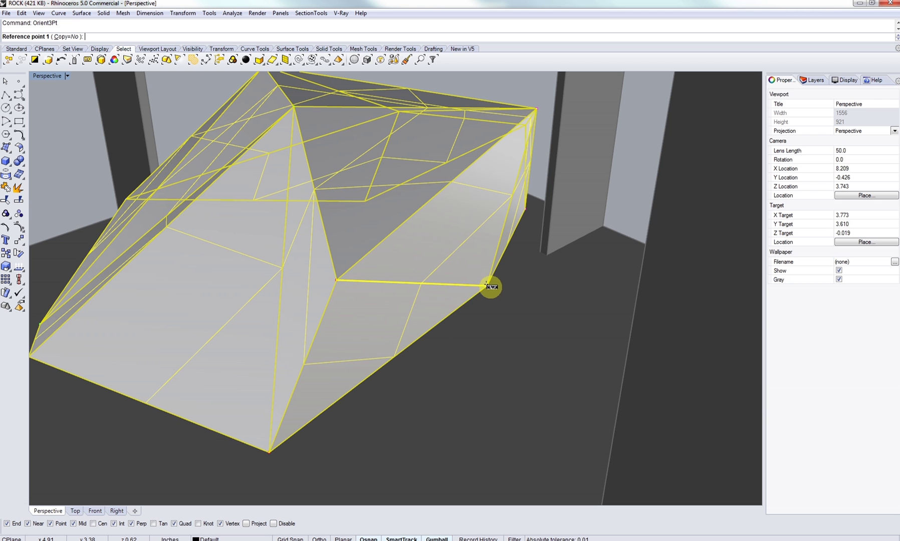
pyautogui.click(490, 286)
pyautogui.click(268, 452)
pyautogui.keyDown('shift'); pyautogui.moveTo(249, 455); pyautogui.dragTo(331, 450, button='right'); pyautogui.keyUp('shift')
pyautogui.click(138, 350)
# Orient the shell onto the other base plate's shell by picking its matching two red and one green corners as targets
pyautogui.scroll(-4, 279, 373)
pyautogui.scroll(-2, 279, 373)
pyautogui.moveTo(279, 373); pyautogui.dragTo(475, 317, button='right')
pyautogui.keyDown('shift'); pyautogui.moveTo(434, 208); pyautogui.dragTo(412, 386, button='right'); pyautogui.keyUp('shift')
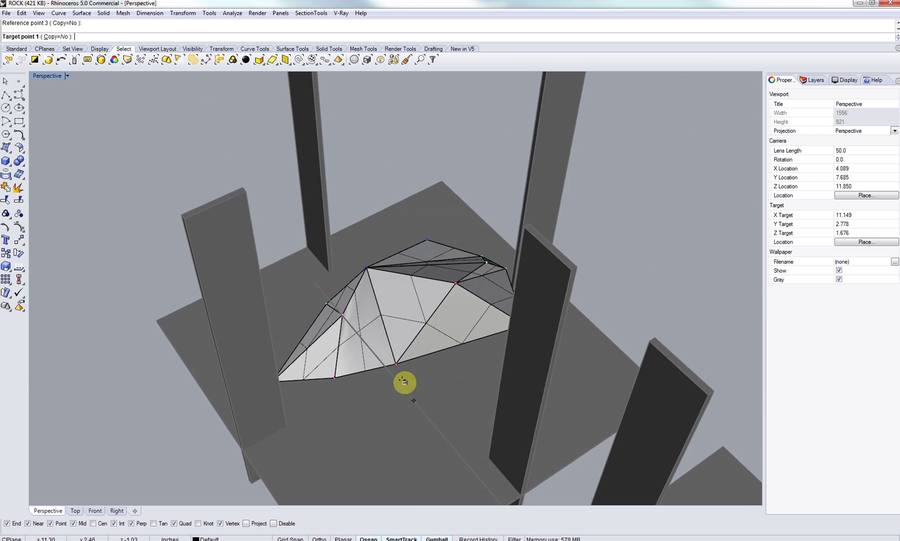
pyautogui.scroll(6, 421, 383)
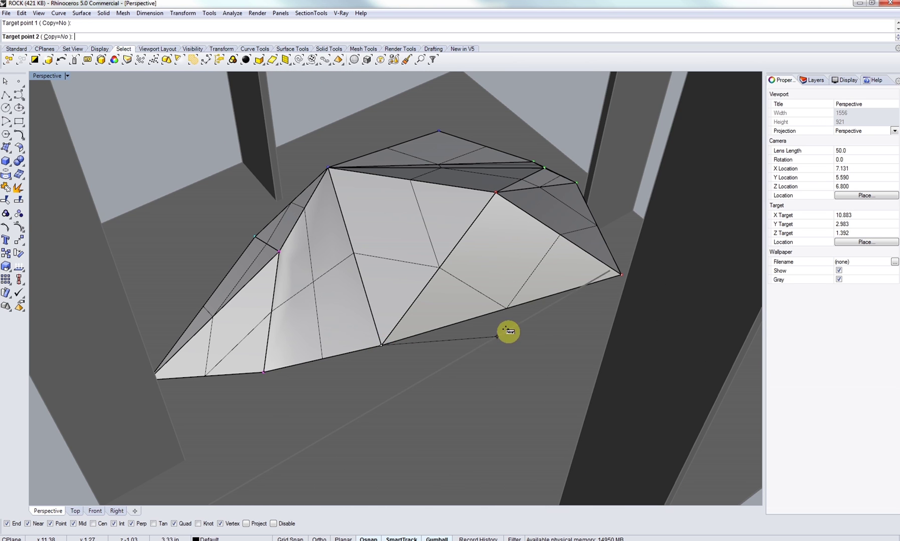
pyautogui.moveTo(502, 335); pyautogui.dragTo(430, 416, button='right')
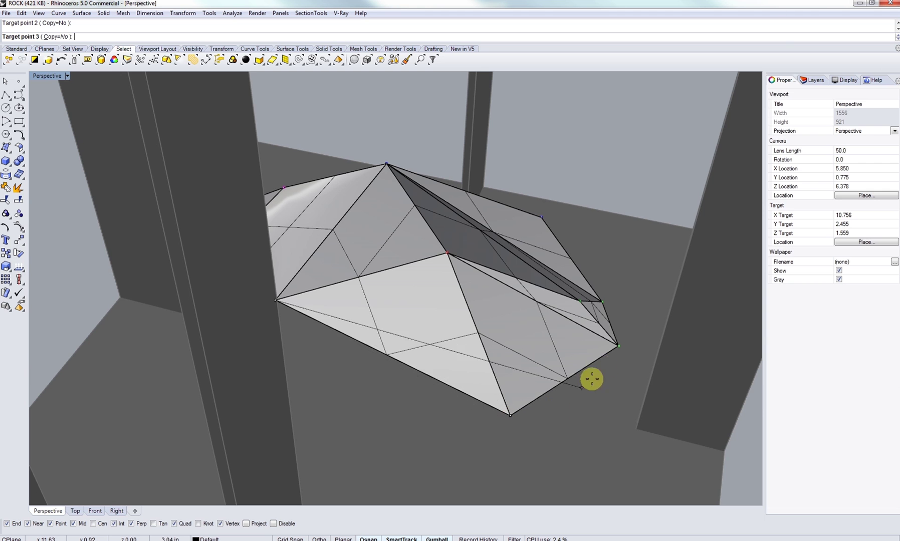
pyautogui.click(618, 347)
pyautogui.moveTo(601, 386); pyautogui.dragTo(195, 334, button='right')
# Copy the two polysurfaces of the assembled rock to the clipboard
pyautogui.scroll(-6, 293, 342)
pyautogui.keyDown('shift'); pyautogui.moveTo(576, 335); pyautogui.dragTo(524, 352, button='right'); pyautogui.keyUp('shift')
pyautogui.scroll(5, 524, 352)
pyautogui.keyDown('shift'); pyautogui.moveTo(538, 301); pyautogui.dragTo(531, 353, button='right'); pyautogui.keyUp('shift')
pyautogui.click(693, 336)
pyautogui.moveTo(460, 370); pyautogui.dragTo(524, 361, button='right')
pyautogui.click(521, 357)
pyautogui.keyDown('shift'); pyautogui.click(499, 281); pyautogui.keyUp('shift')
pyautogui.scroll(-6, 499, 281)
pyautogui.moveTo(499, 280); pyautogui.dragTo(486, 318, button='right')
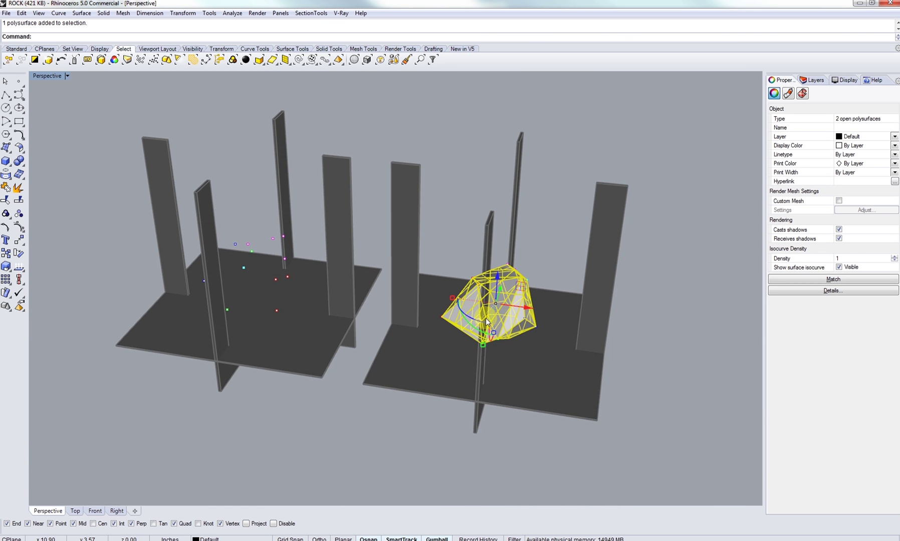
pyautogui.hotkey('ctrl', 'c')
pyautogui.press('Escape')
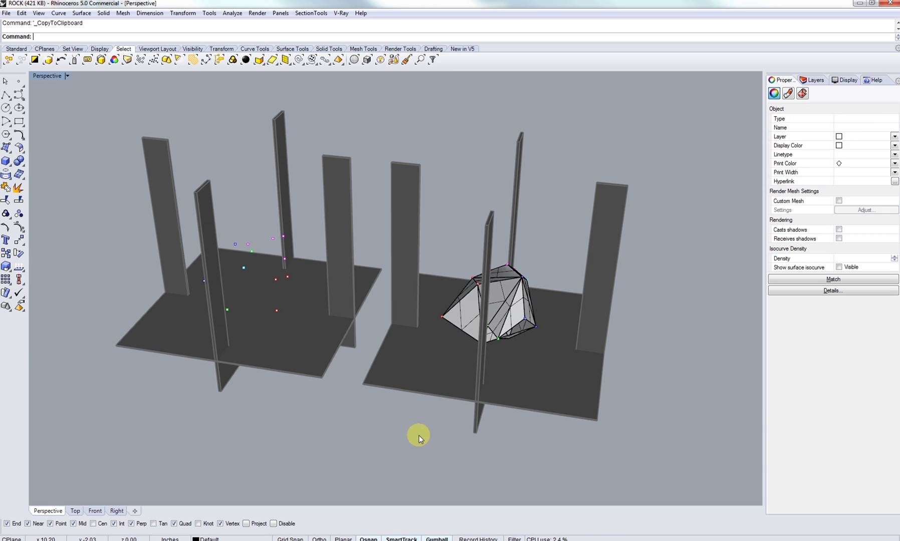
# Undo the three-point orientation of the shell
pyautogui.hotkey('ctrl', 'z')
pyautogui.press('Escape')
pyautogui.moveTo(414, 440); pyautogui.dragTo(391, 187, button='right')
pyautogui.moveTo(425, 327); pyautogui.dragTo(387, 365, button='right')
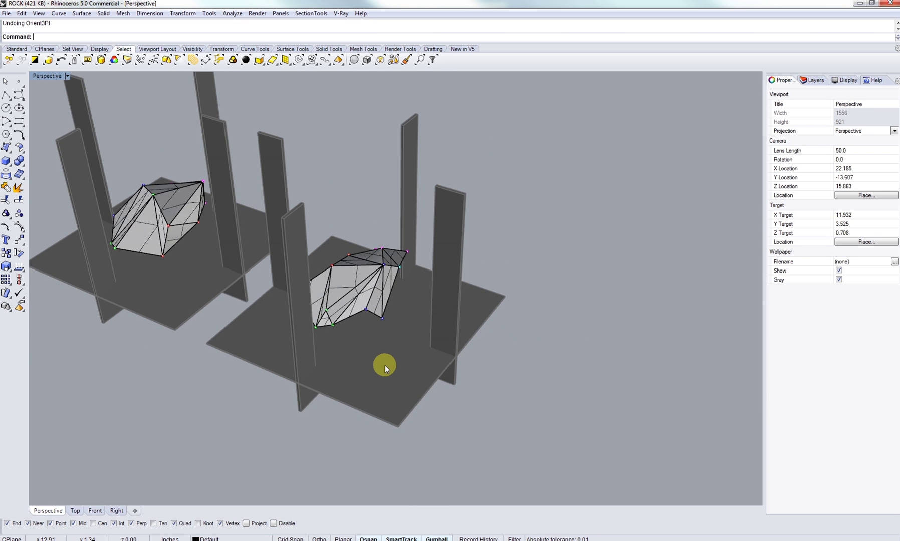
# Paste the two copied polysurfaces and move them to the empty area beside the base plates
pyautogui.hotkey('ctrl', 'v')
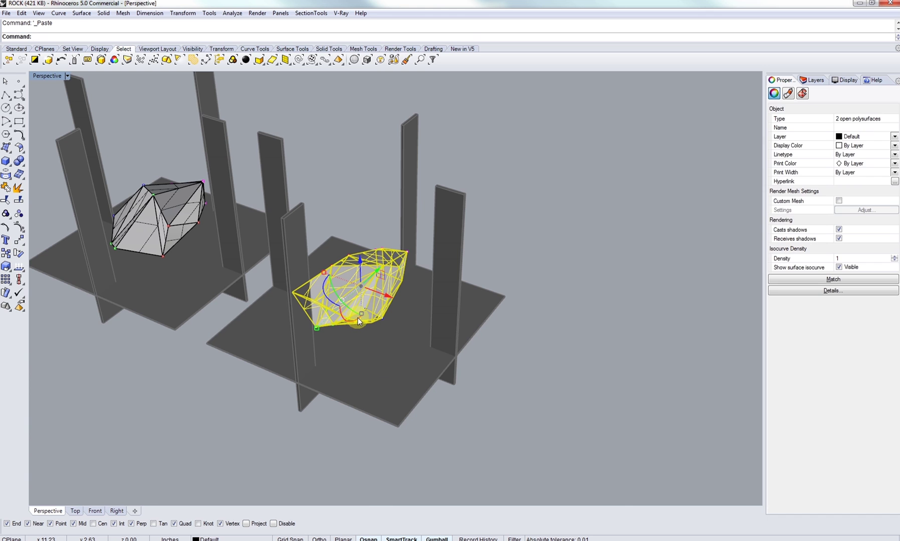
pyautogui.moveTo(379, 310); pyautogui.dragTo(660, 410)
pyautogui.click(705, 331)
# Join the two pasted shell halves into a single rock polysurface and select it to check the join
pyautogui.moveTo(704, 330); pyautogui.dragTo(483, 292, button='right')
pyautogui.click(432, 236)
pyautogui.keyDown('shift'); pyautogui.moveTo(432, 239); pyautogui.dragTo(436, 267, button='right'); pyautogui.keyUp('shift')
pyautogui.keyDown('shift'); pyautogui.click(433, 290); pyautogui.keyUp('shift')
pyautogui.hotkey('ctrl', 'j')
pyautogui.press('Escape')
pyautogui.click(444, 293)
pyautogui.keyDown('shift'); pyautogui.moveTo(428, 301); pyautogui.dragTo(544, 353, button='right'); pyautogui.keyUp('shift')
pyautogui.press('Escape')
pyautogui.scroll(5, 471, 335)
pyautogui.click(544, 353)
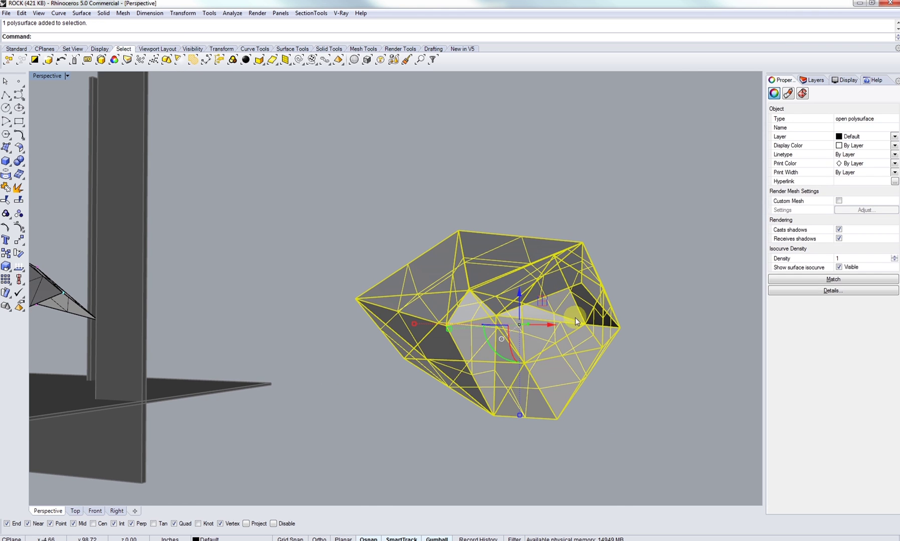
# Duplicate the border of the rock polysurface's open triangular hole with DupBorder
pyautogui.moveTo(575, 318); pyautogui.dragTo(494, 346, button='right')
pyautogui.press('Escape')
pyautogui.click(486, 305)
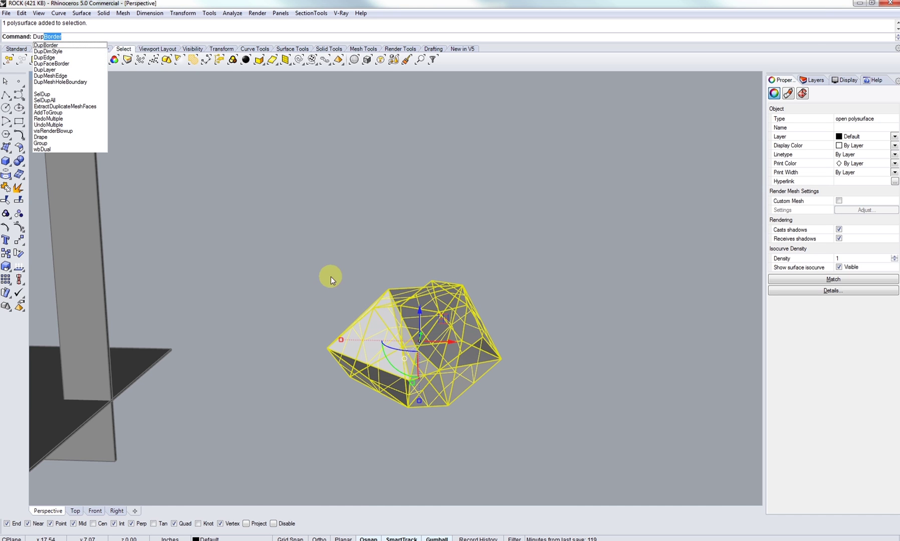
pyautogui.press('Return')
pyautogui.moveTo(406, 352); pyautogui.dragTo(412, 280, button='right')
pyautogui.scroll(5, 450, 356)
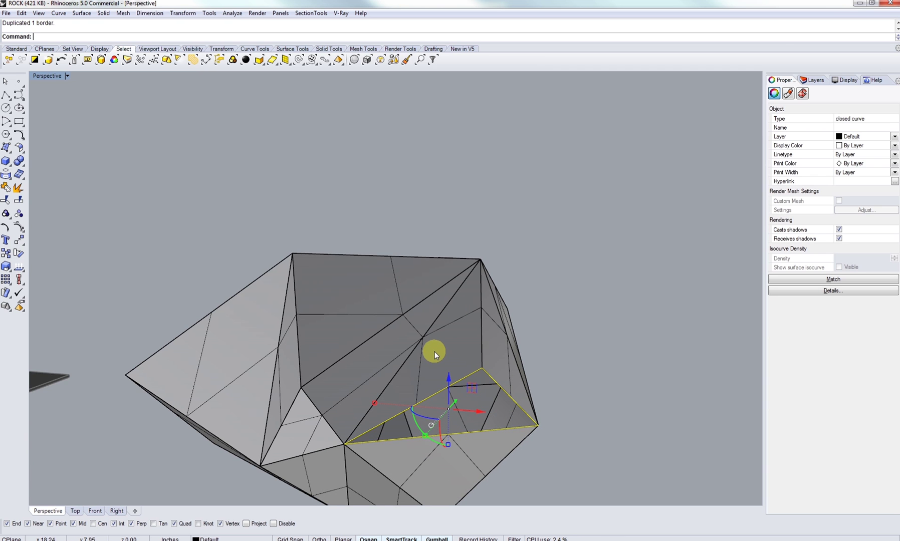
# Cap the triangular hole with a planar surface made from the duplicated border curve
pyautogui.write('PlanarS')
pyautogui.click(53, 44)
pyautogui.moveTo(460, 380); pyautogui.dragTo(442, 353, button='right')
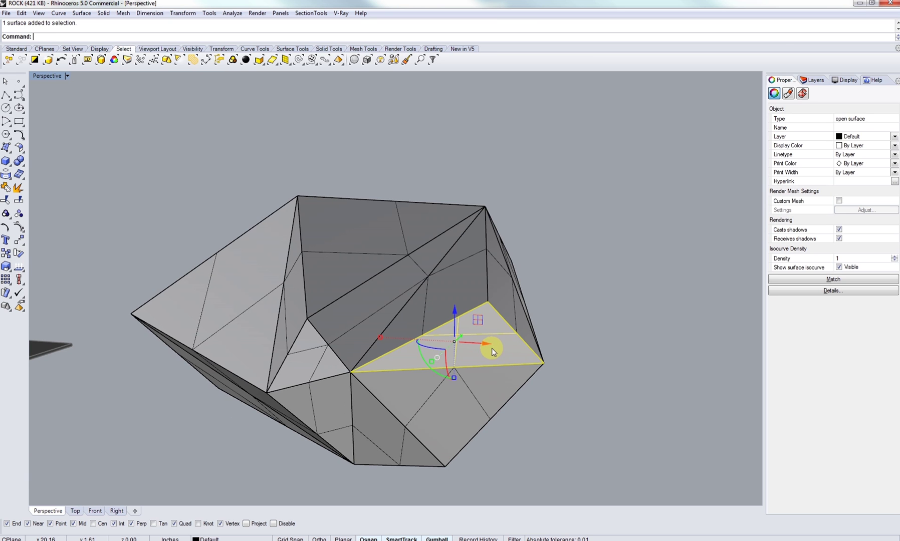
# Join the planar cap to the rock polysurface and inspect the joined object
pyautogui.keyDown('shift'); pyautogui.click(459, 297); pyautogui.keyUp('shift')
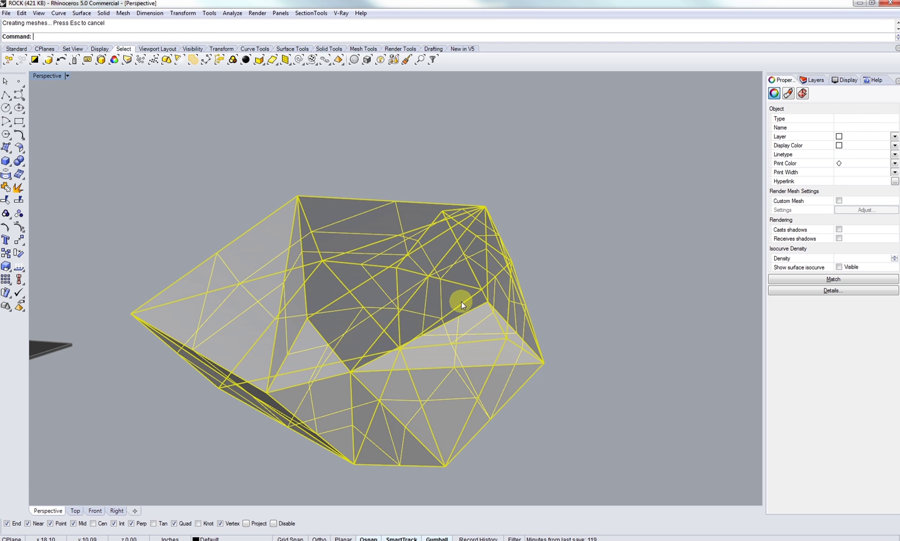
pyautogui.moveTo(455, 314); pyautogui.dragTo(454, 348, button='right')
pyautogui.scroll(-6, 494, 315)
pyautogui.press('Escape')
pyautogui.click(458, 308)
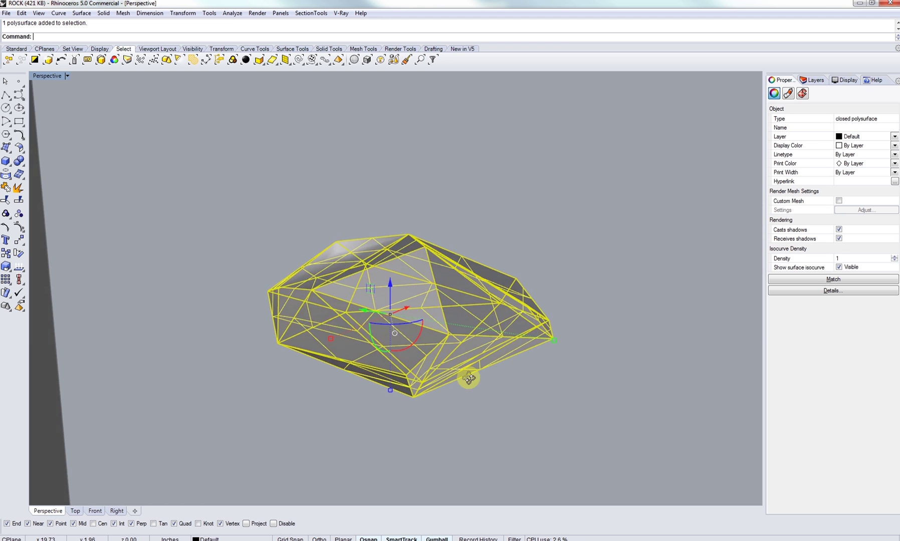
pyautogui.press('Escape')
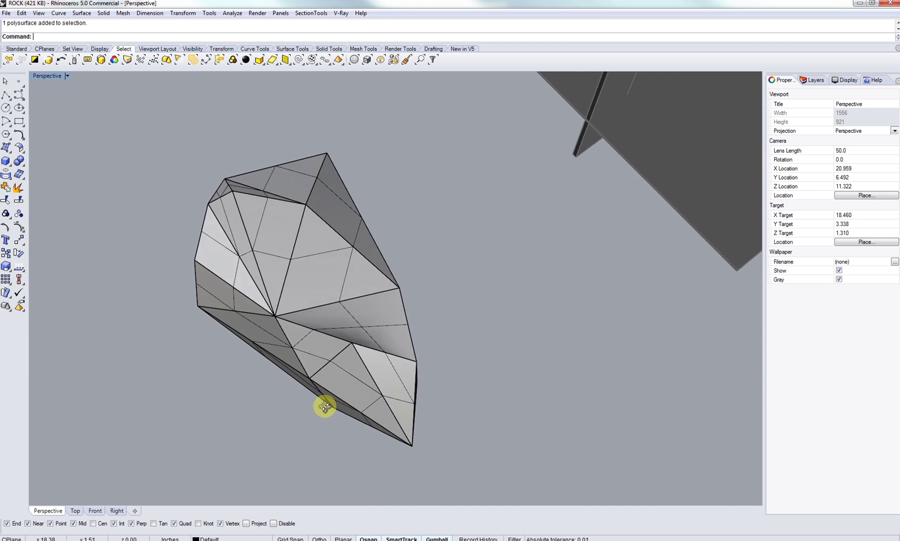